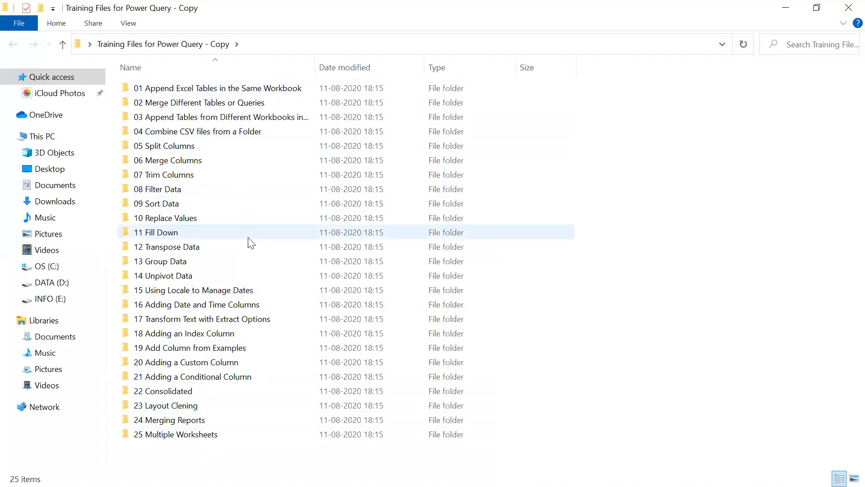
# Close the training files folder, launch Power BI Desktop and dismiss its start screen
pyautogui.click(846, 9)
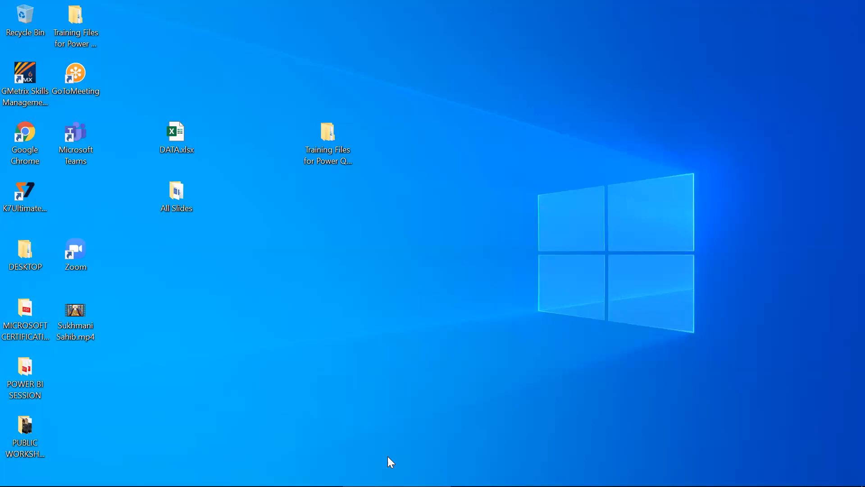
pyautogui.moveTo(387, 485)
pyautogui.click(217, 473)
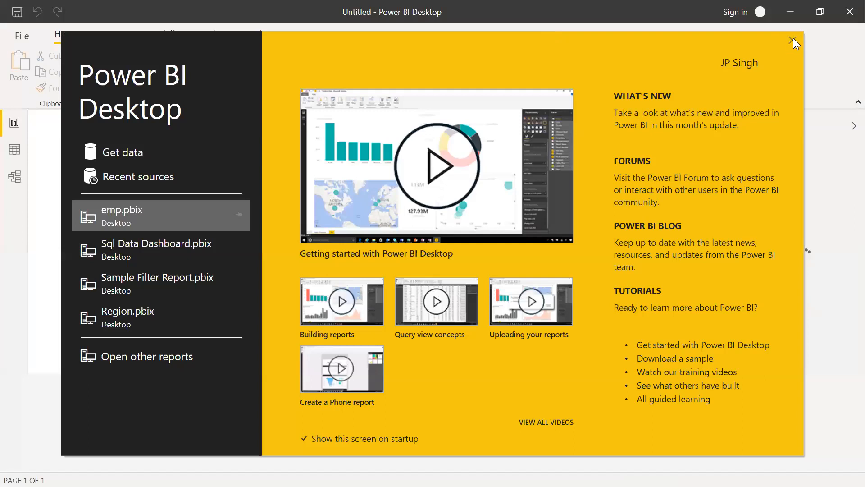
pyautogui.click(793, 40)
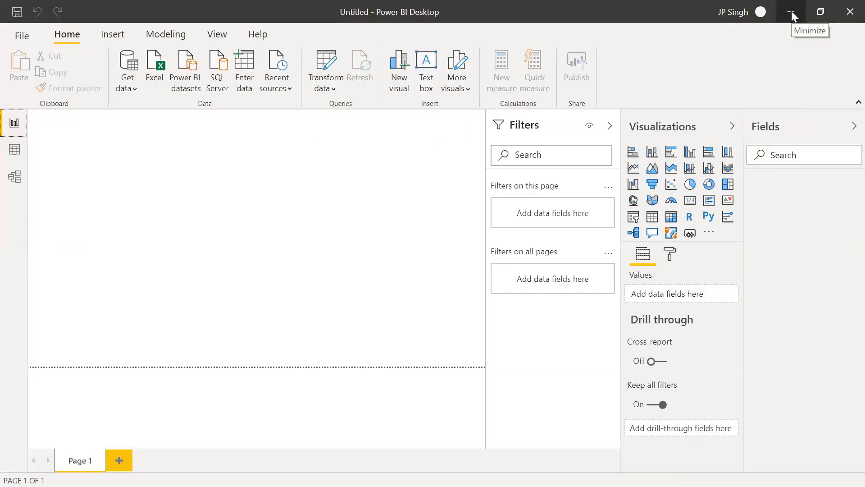
# Open Region-wise Sales Data.xlsx from the folder 01 Append Excel Tables in the Same Workbook, inside Training Files for Power Query - Copy
pyautogui.click(791, 11)
pyautogui.doubleClick(334, 129)
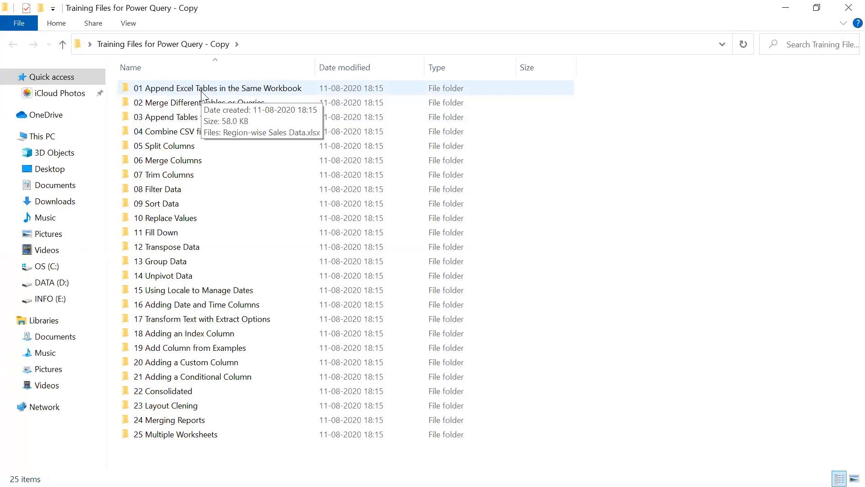
pyautogui.doubleClick(201, 91)
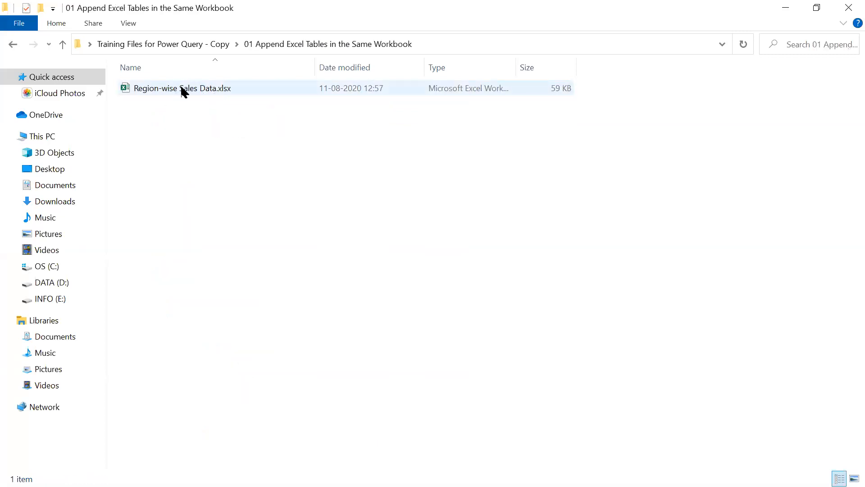
pyautogui.doubleClick(184, 90)
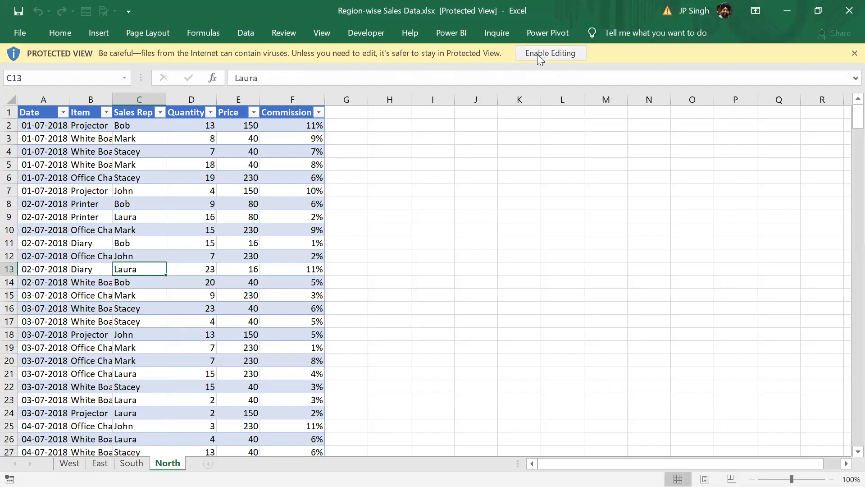
pyautogui.click(529, 59)
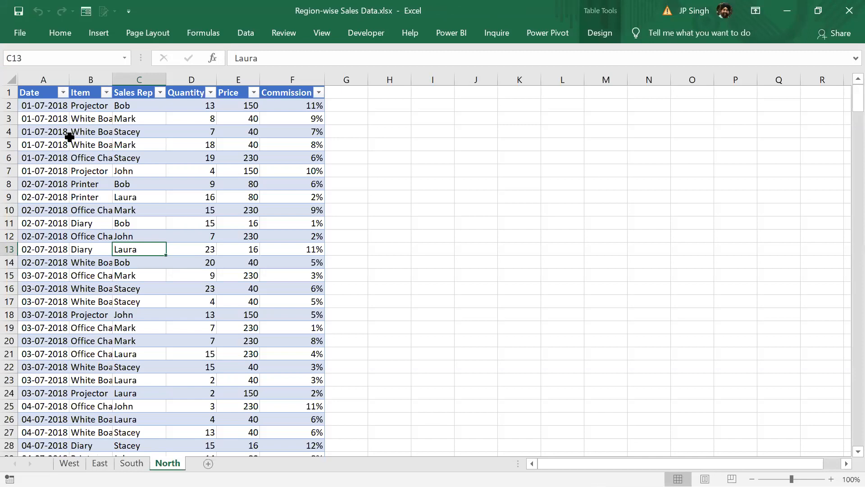
# Look through the sales tables on the West, East, South and North sheets
pyautogui.click(70, 463)
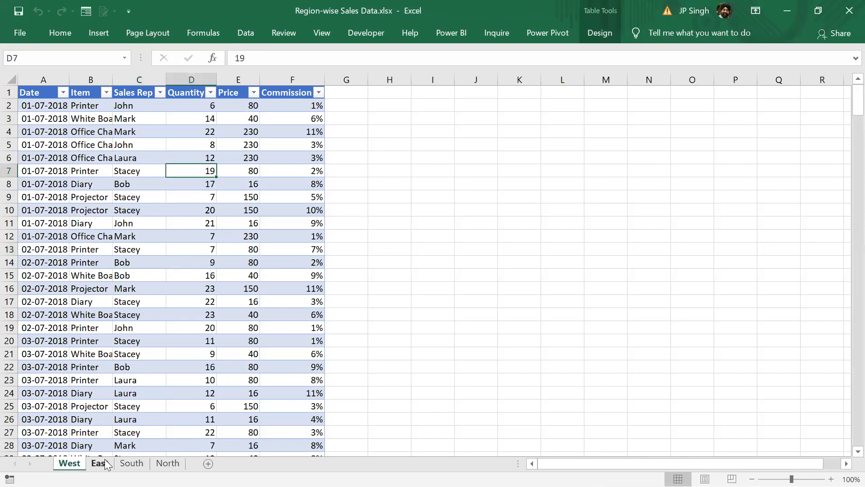
pyautogui.click(99, 463)
pyautogui.click(131, 463)
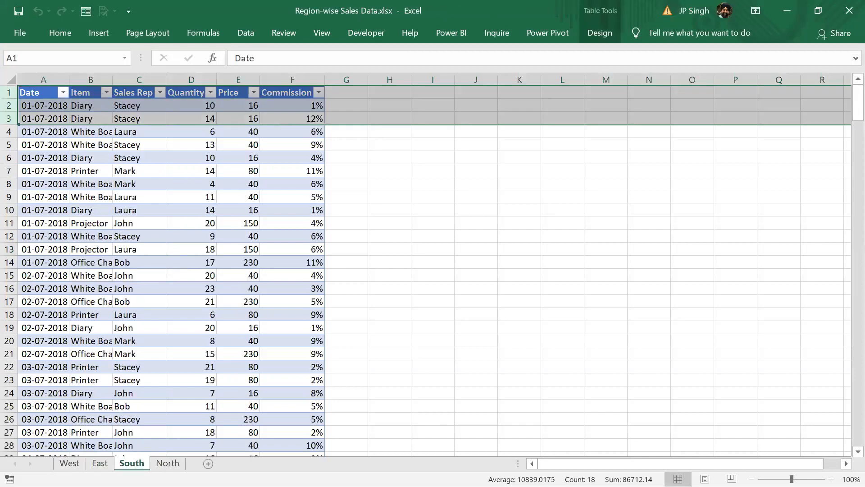
pyautogui.click(167, 462)
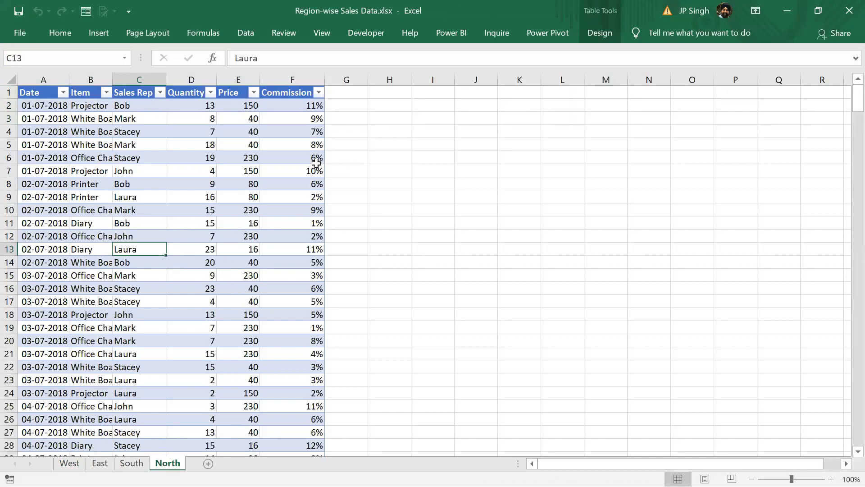
# Rename the table on the North sheet as NORTH
pyautogui.click(609, 33)
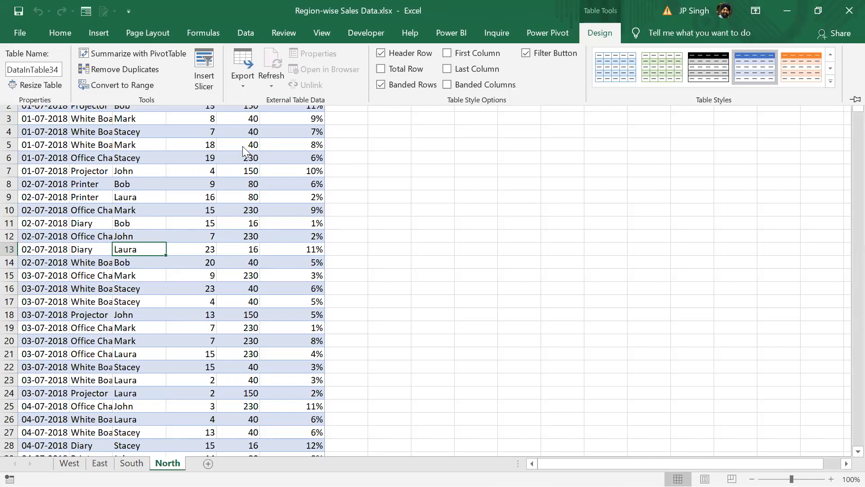
pyautogui.click(71, 464)
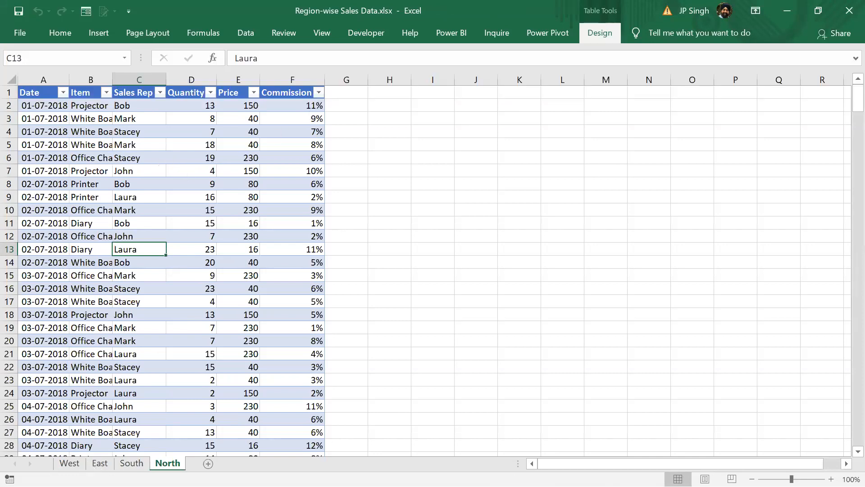
pyautogui.doubleClick(599, 32)
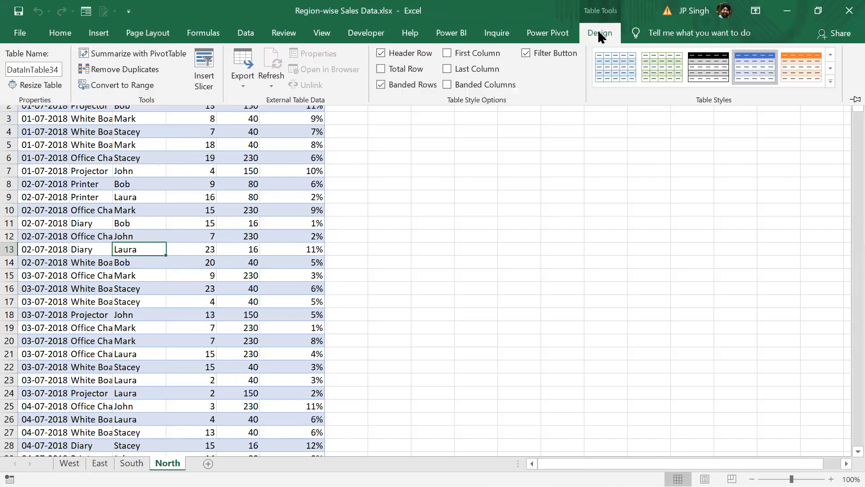
pyautogui.click(53, 70)
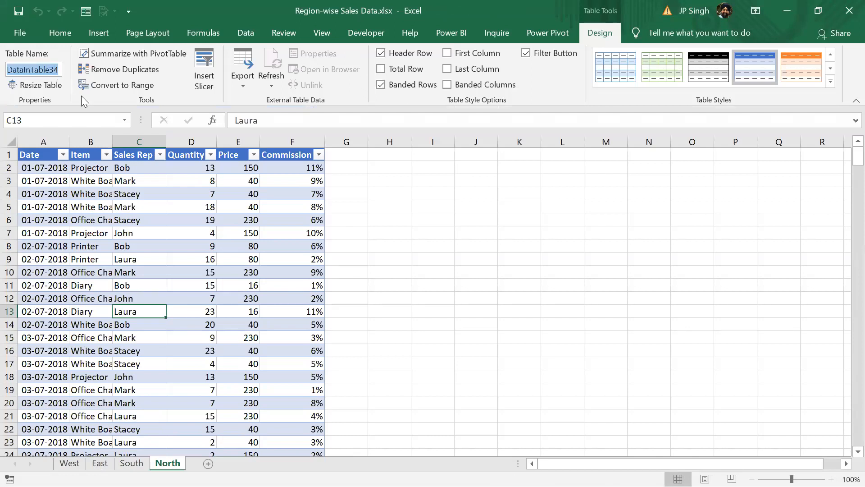
pyautogui.write('west')
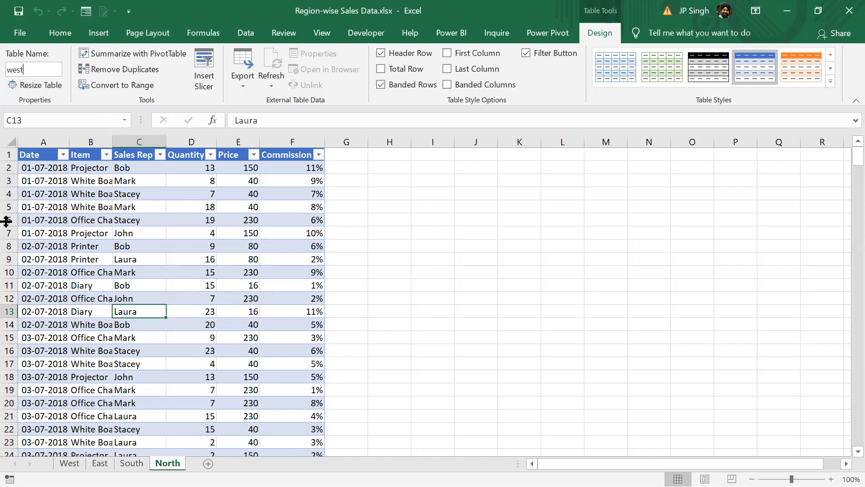
pyautogui.press('BackSpace')
pyautogui.press('BackSpace')
pyautogui.press('BackSpace')
pyautogui.press('BackSpace')
pyautogui.write('WEST')
pyautogui.press('BackSpace')
pyautogui.press('BackSpace')
pyautogui.press('BackSpace')
pyautogui.press('BackSpace')
pyautogui.write('NORTH')
# Rename the table on the South sheet as SOUTH and the one on the East sheet as EAST
pyautogui.click(131, 463)
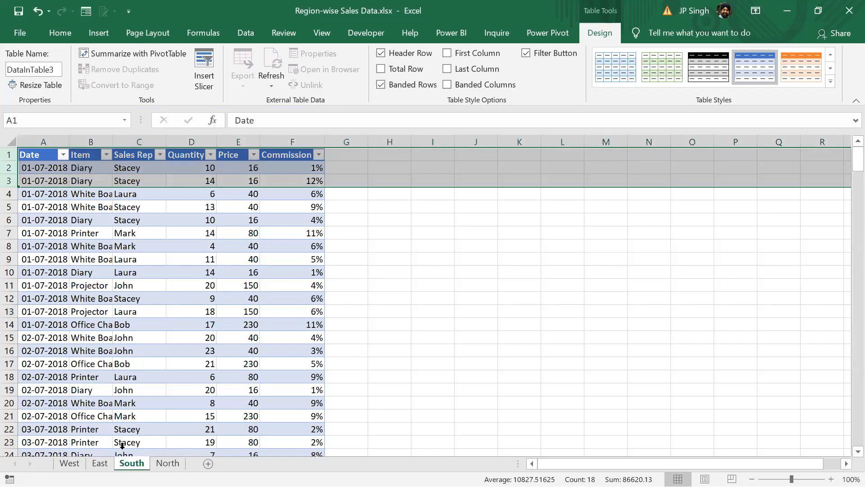
pyautogui.doubleClick(47, 73)
pyautogui.write('SOUTH')
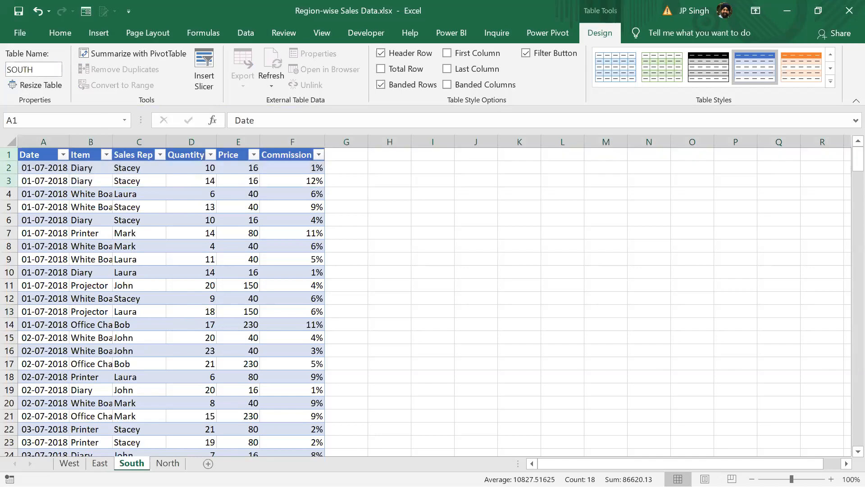
pyautogui.click(100, 462)
pyautogui.doubleClick(54, 72)
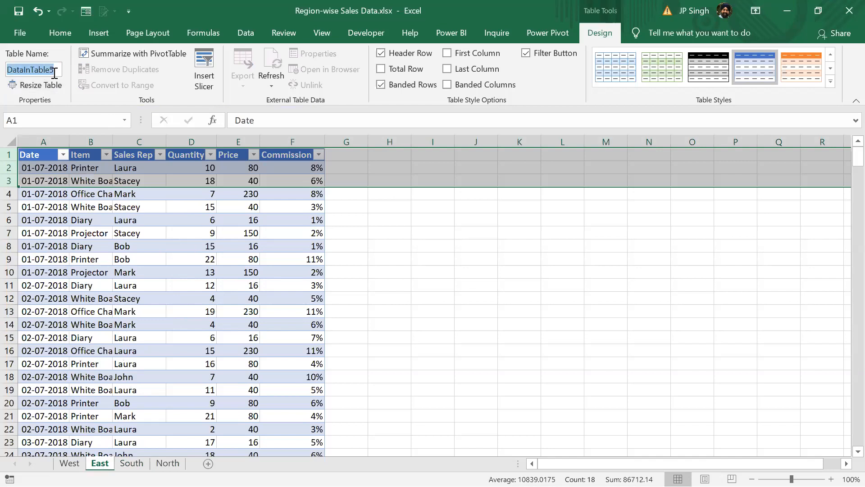
pyautogui.write('EAST')
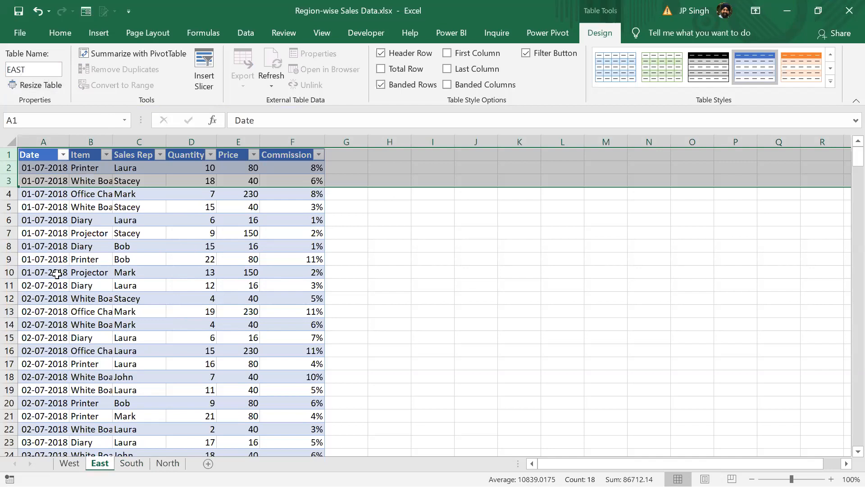
# Rename the table on the West sheet as WEST
pyautogui.click(70, 462)
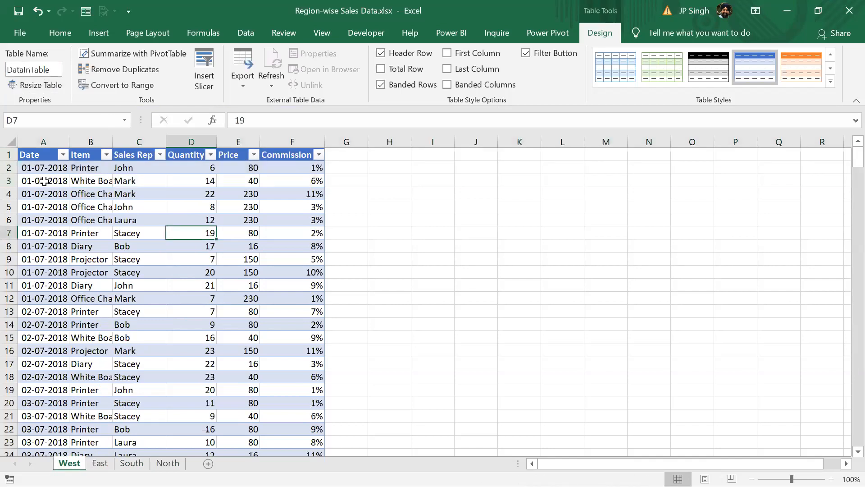
pyautogui.doubleClick(40, 71)
pyautogui.write('WEST')
pyautogui.click(120, 69)
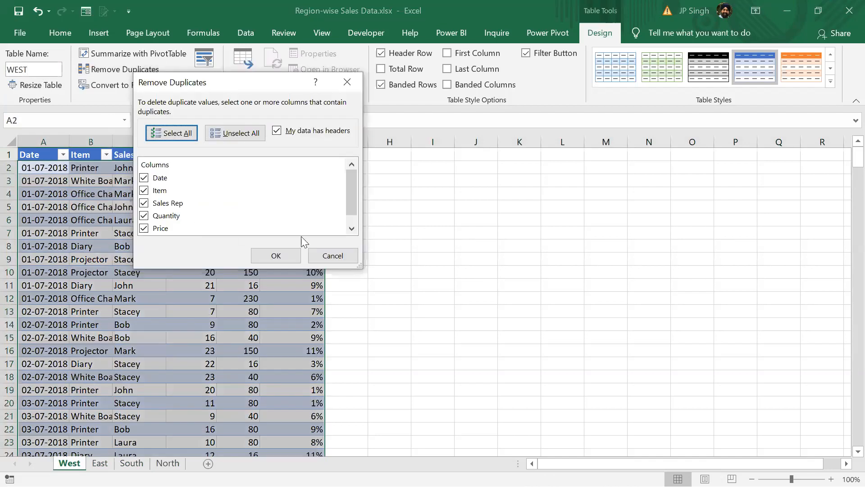
pyautogui.click(328, 256)
pyautogui.click(194, 272)
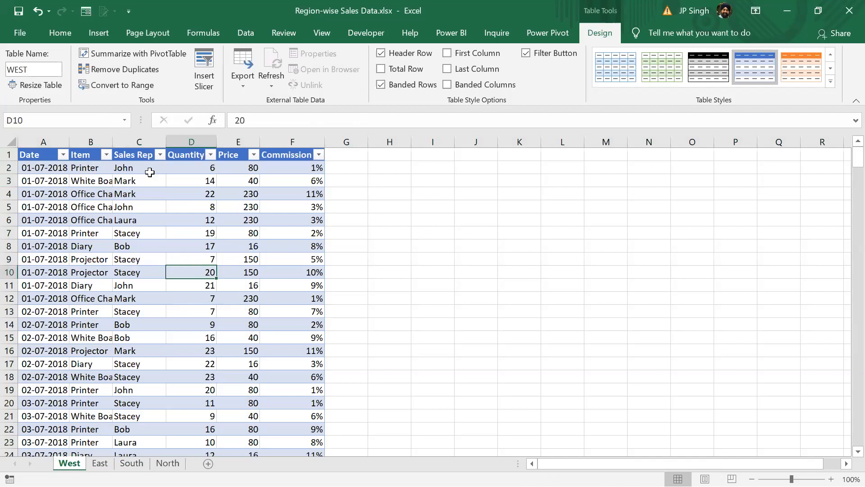
# Close Region-wise Sales Data.xlsx with its changes saved and switch to Power BI Desktop
pyautogui.click(849, 11)
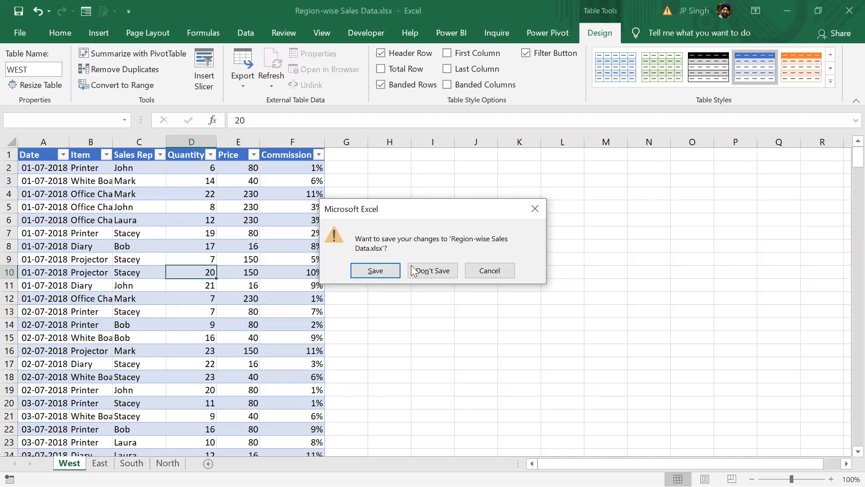
pyautogui.click(378, 272)
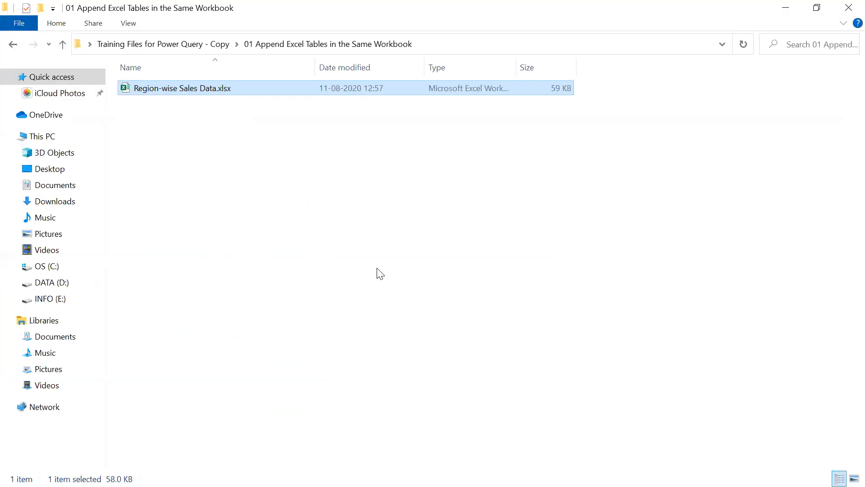
pyautogui.hotkey('alt', 'Tab')
pyautogui.hotkey('alt', 'Tab')
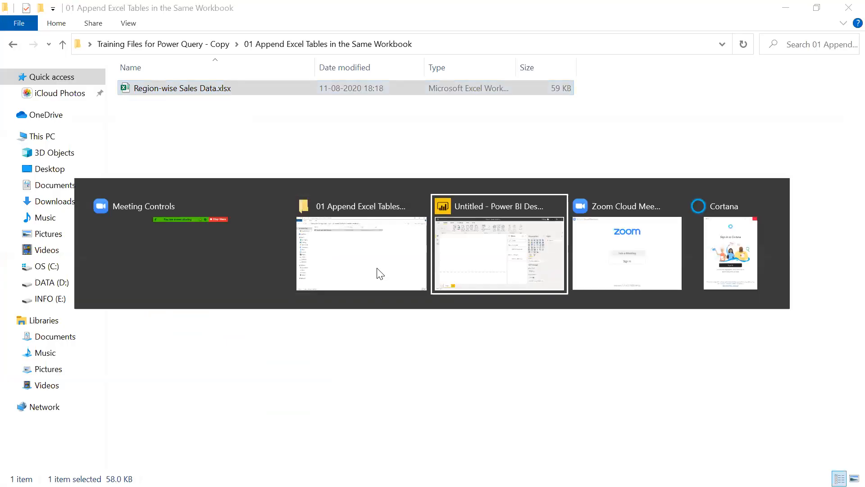
# Connect to Region-wise Sales Data.xlsx as an Excel data source, from the folder 01 Append Excel Tables in the Same Workbook
pyautogui.click(129, 88)
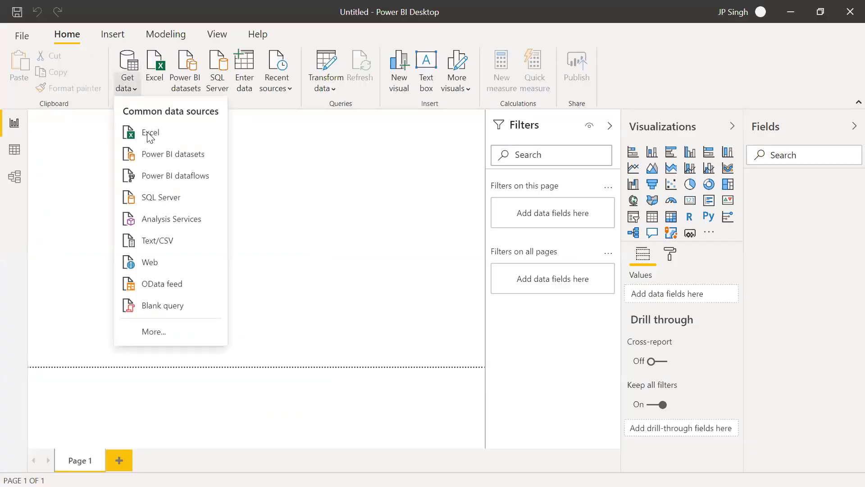
pyautogui.click(147, 134)
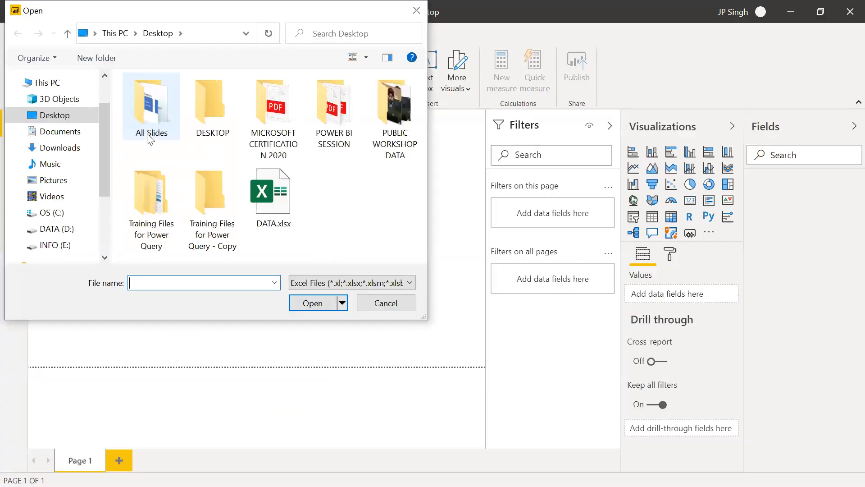
pyautogui.doubleClick(212, 198)
pyautogui.doubleClick(208, 102)
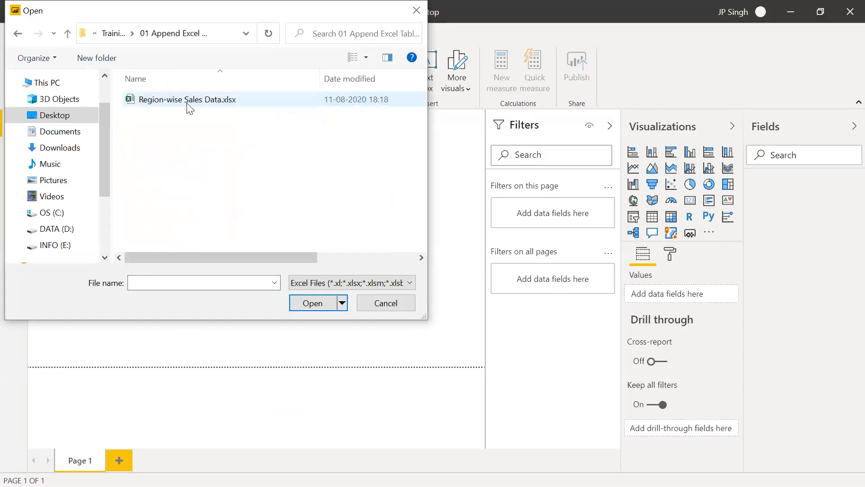
pyautogui.click(189, 101)
pyautogui.click(305, 303)
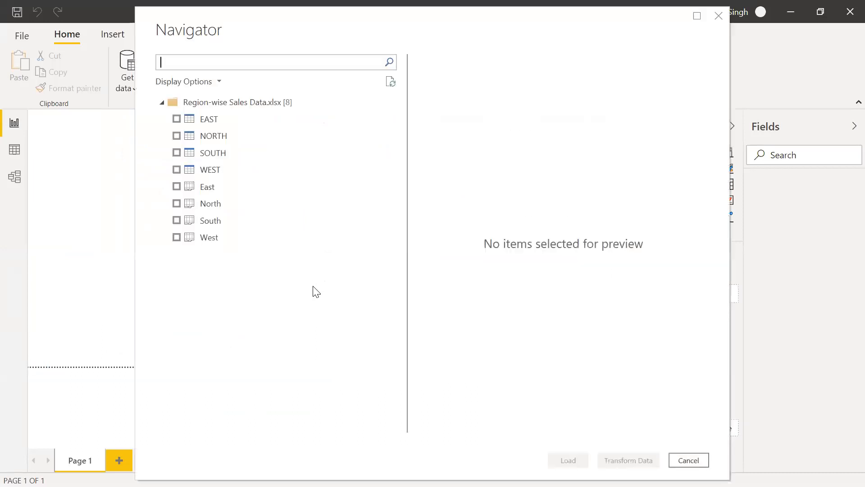
# Select the EAST, NORTH, SOUTH and WEST tables and open them in the Power Query Editor for transformation
pyautogui.click(180, 120)
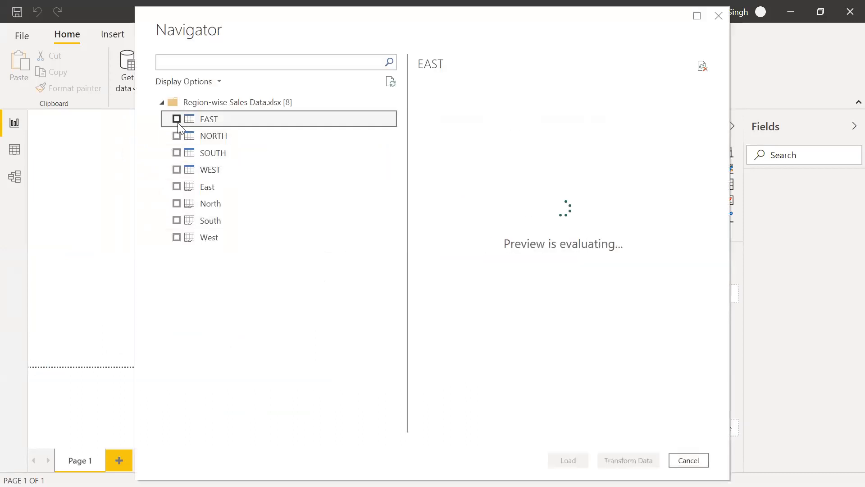
pyautogui.click(176, 120)
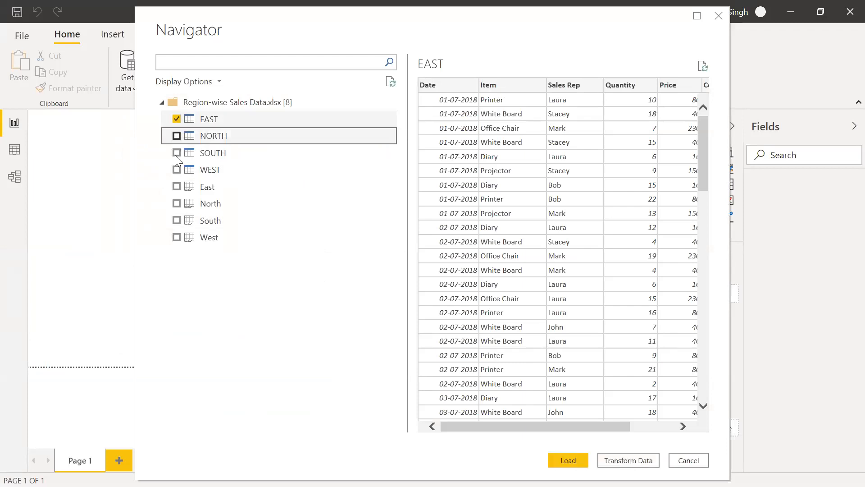
pyautogui.click(176, 153)
pyautogui.click(176, 170)
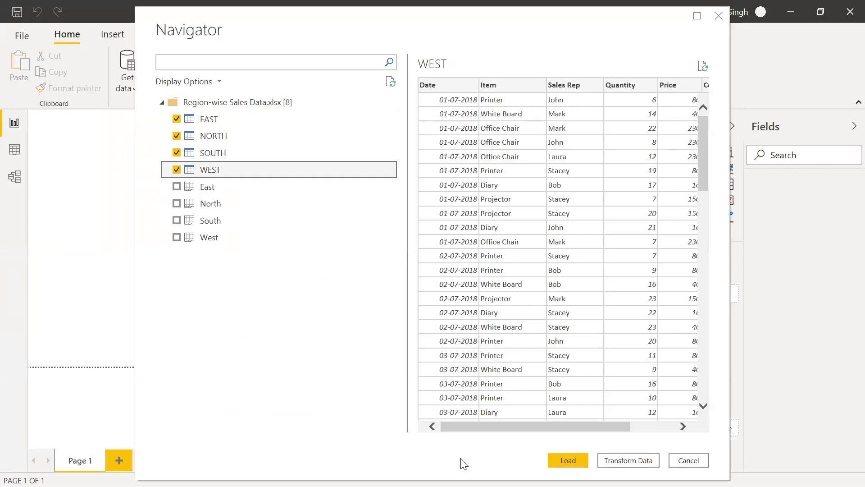
pyautogui.click(640, 461)
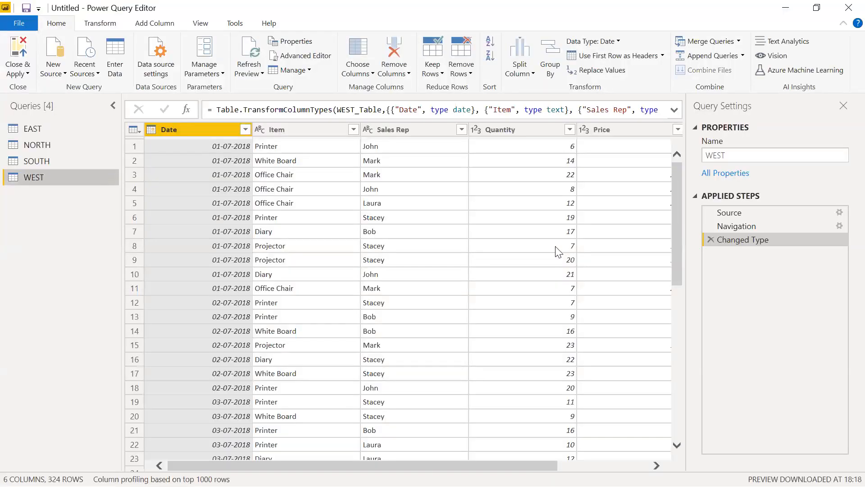
# Start a custom column in the WEST query and name it Region
pyautogui.rightClick(197, 127)
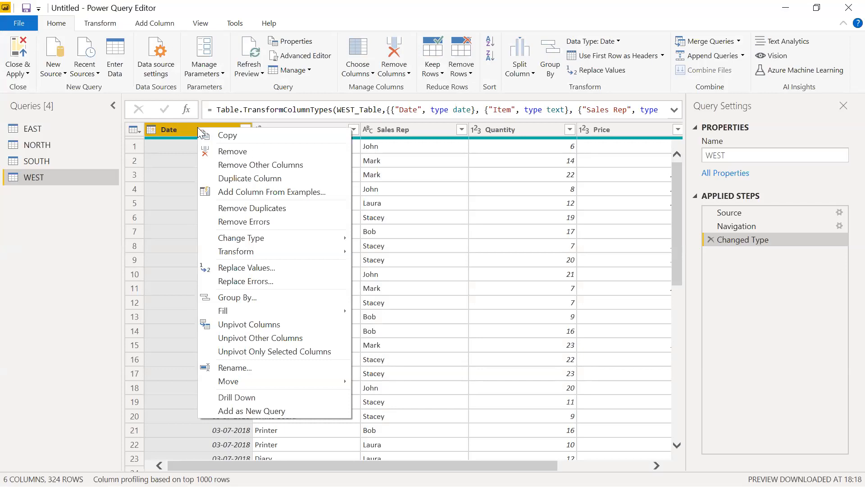
pyautogui.click(135, 25)
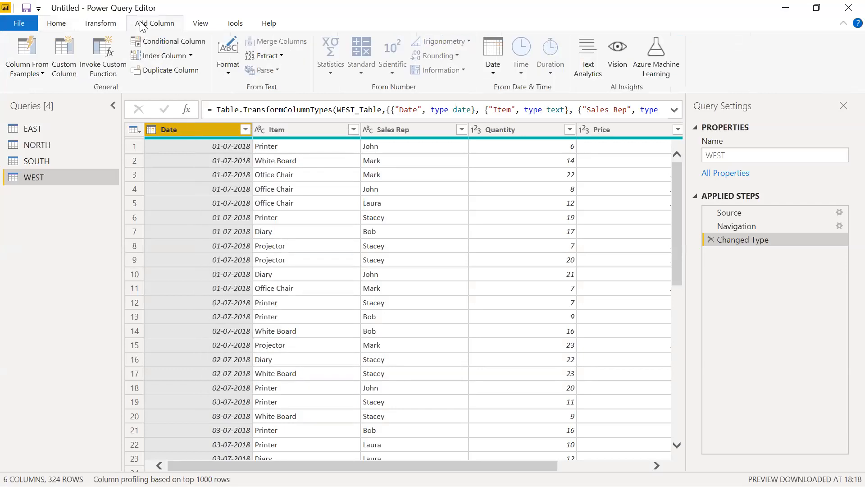
pyautogui.click(69, 73)
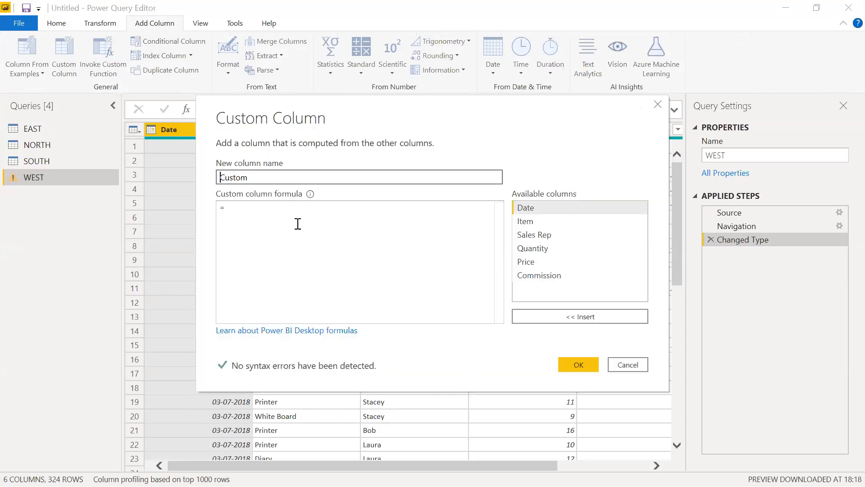
pyautogui.doubleClick(259, 175)
pyautogui.write('rEGION')
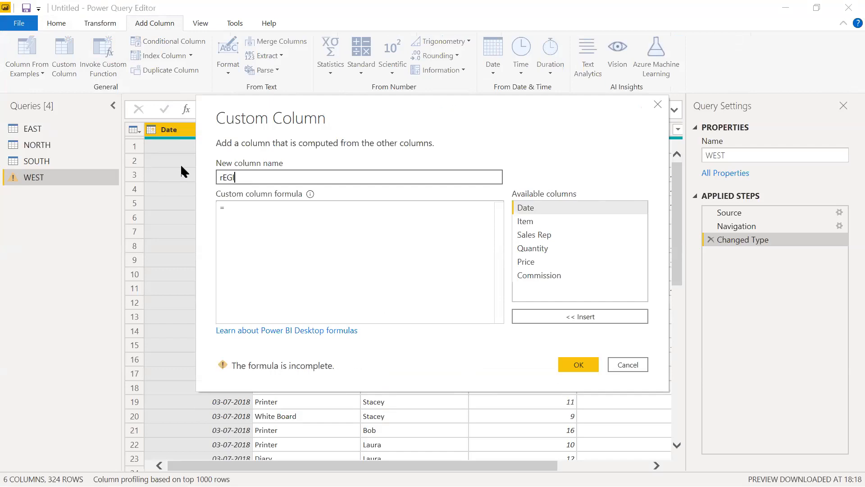
pyautogui.press('BackSpace')
pyautogui.press('BackSpace')
pyautogui.press('BackSpace')
pyautogui.press('BackSpace')
pyautogui.press('BackSpace')
pyautogui.press('BackSpace')
pyautogui.write('Region')
# Set the Region column's formula to the text "West" and create the column
pyautogui.click(273, 213)
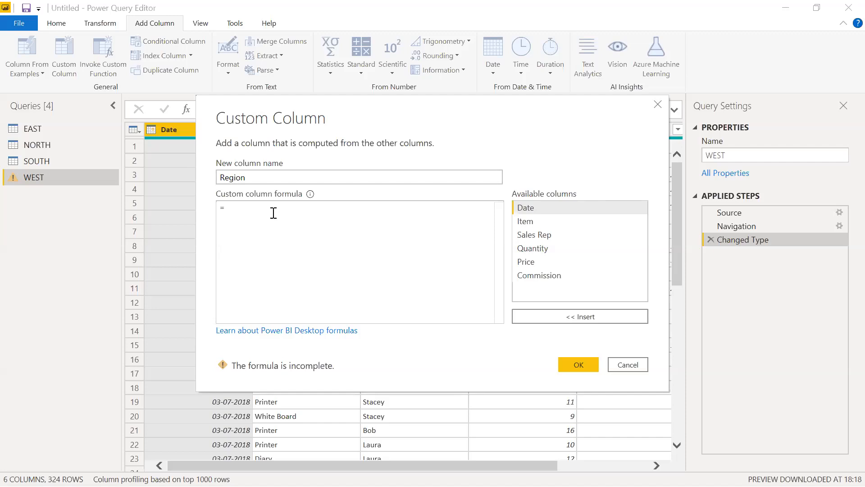
pyautogui.write('""')
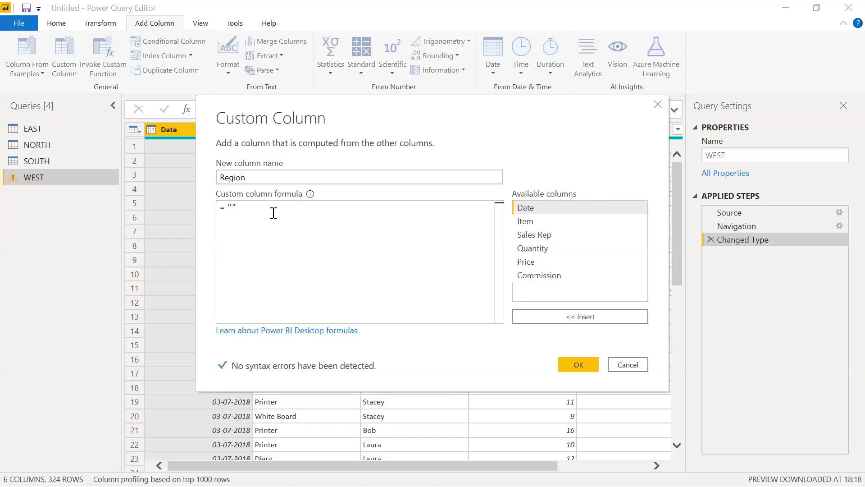
pyautogui.write('West')
pyautogui.click(578, 365)
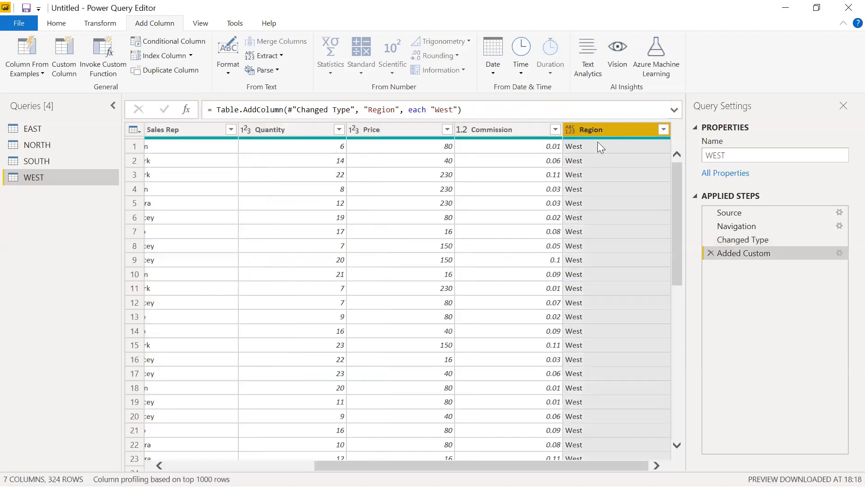
# Move the Region column of the WEST query in front of the Date column
pyautogui.moveTo(602, 134); pyautogui.dragTo(177, 131)
pyautogui.moveTo(320, 129); pyautogui.dragTo(209, 137)
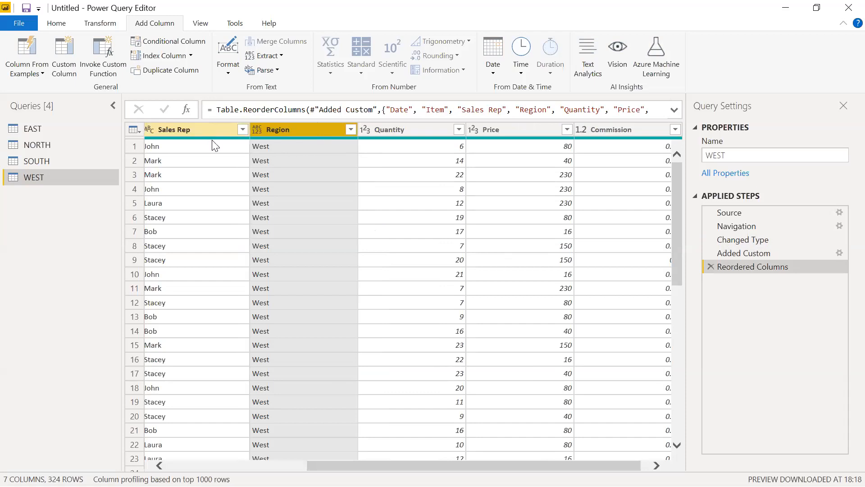
pyautogui.click(454, 458)
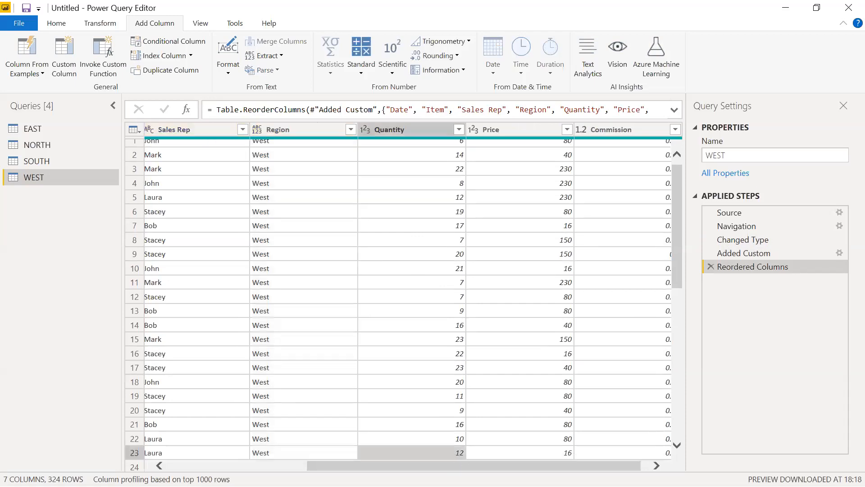
pyautogui.hscroll(-5, 414, 296)
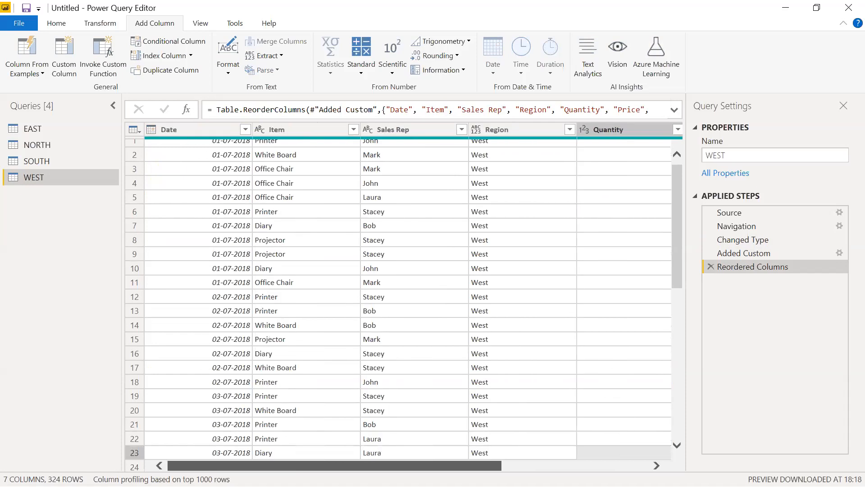
pyautogui.moveTo(510, 132); pyautogui.dragTo(218, 151)
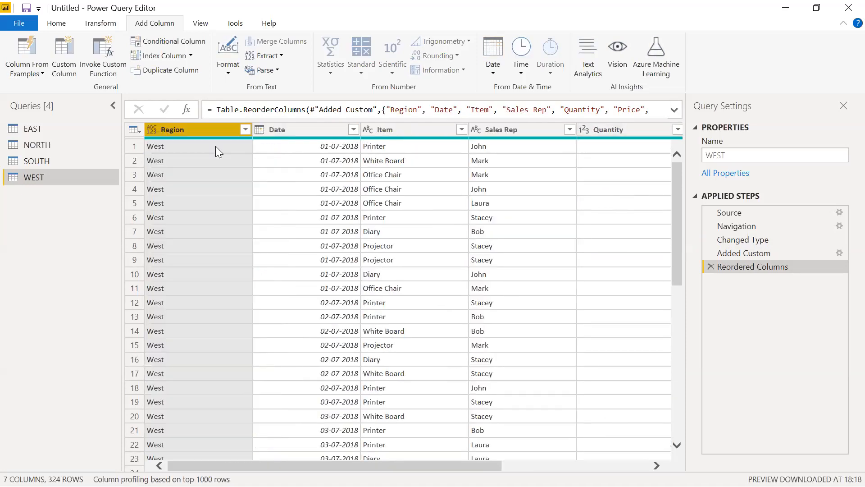
# Add a custom column named Region with the formula "South" to the SOUTH query
pyautogui.click(46, 164)
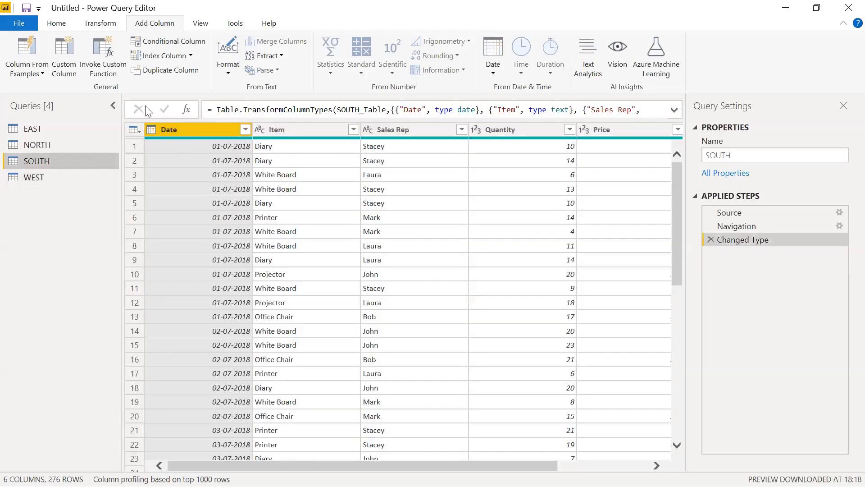
pyautogui.click(64, 58)
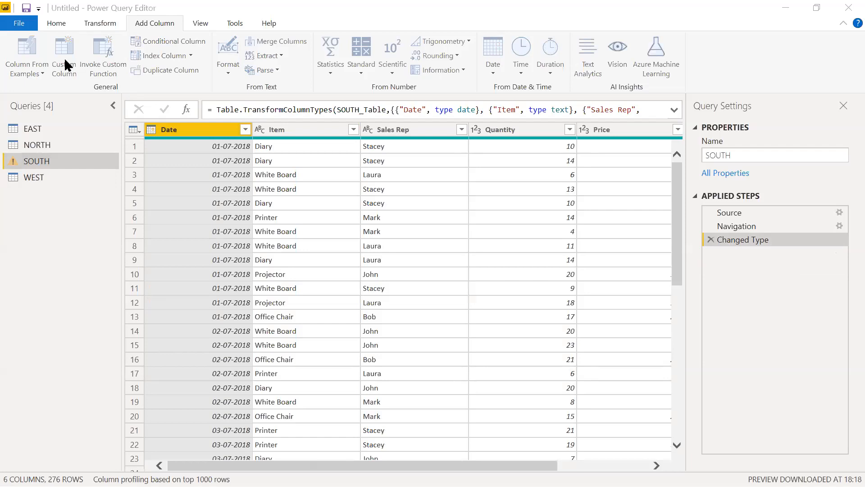
pyautogui.write('Region')
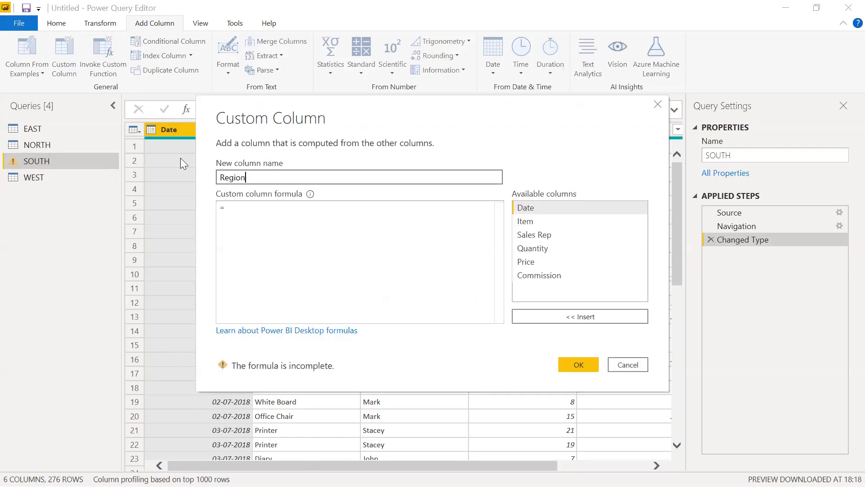
pyautogui.click(242, 209)
pyautogui.write('"')
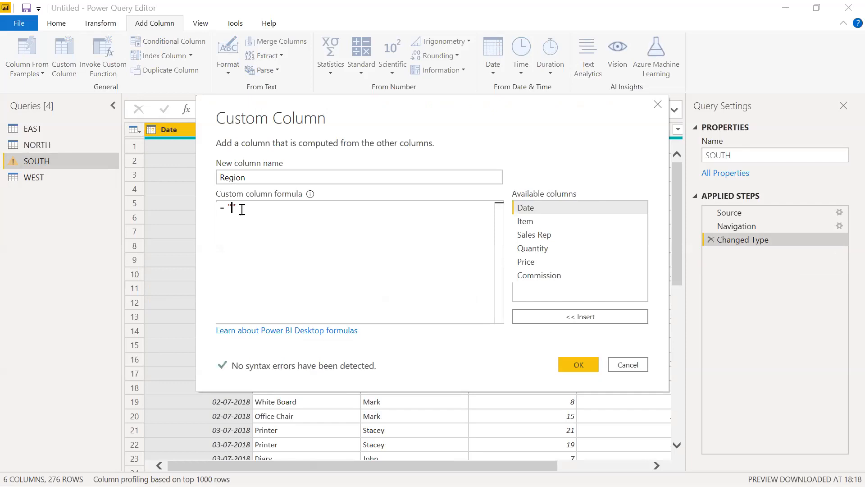
pyautogui.write('South')
pyautogui.click(573, 362)
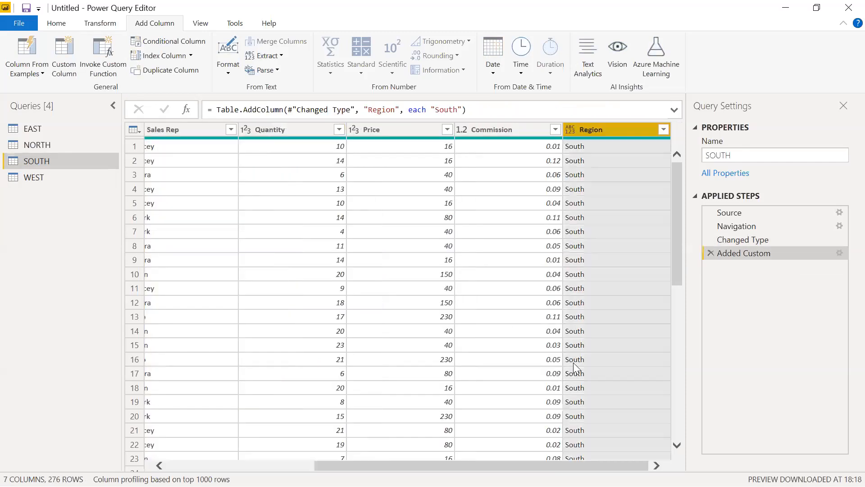
# Move the Region column of the SOUTH query in front of the Date column
pyautogui.moveTo(632, 131); pyautogui.dragTo(203, 128)
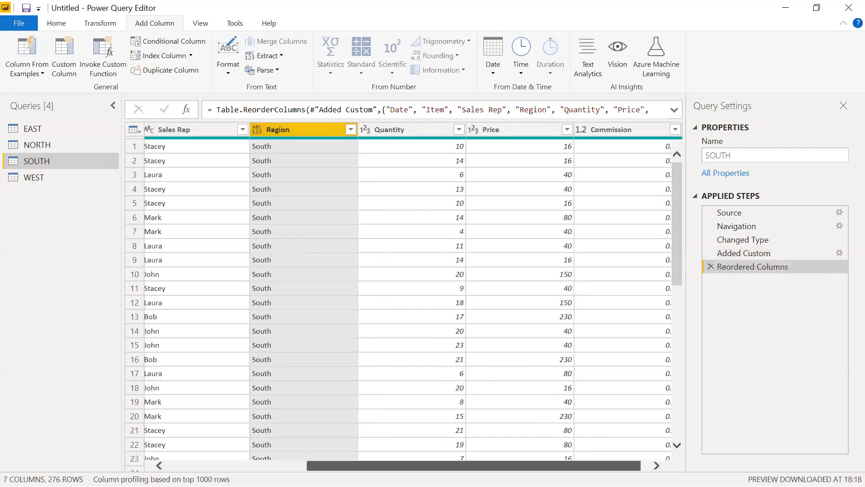
pyautogui.moveTo(462, 465); pyautogui.dragTo(349, 465)
pyautogui.moveTo(474, 125); pyautogui.dragTo(230, 136)
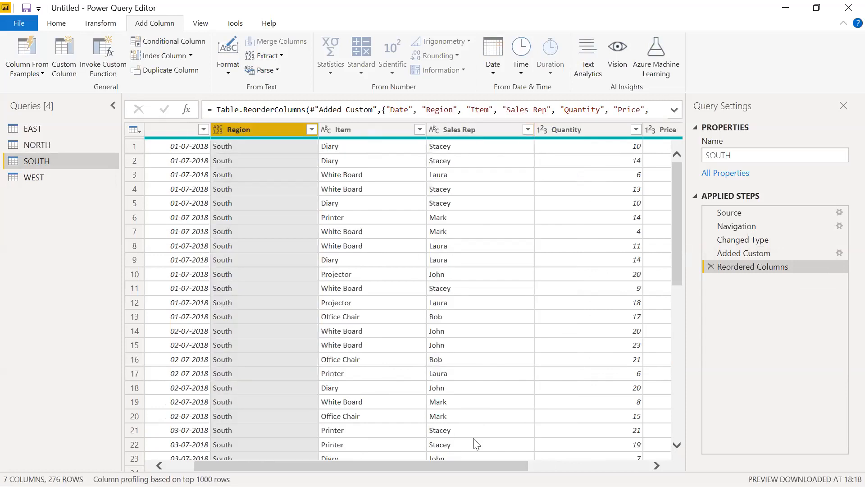
pyautogui.moveTo(482, 465); pyautogui.dragTo(456, 465)
pyautogui.moveTo(316, 132); pyautogui.dragTo(207, 134)
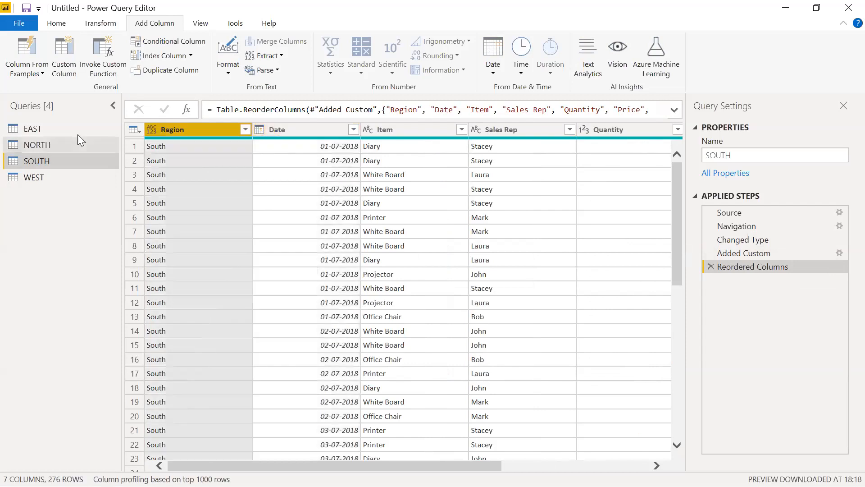
# Add a custom column named Region with the formula "North" to the NORTH query
pyautogui.click(52, 147)
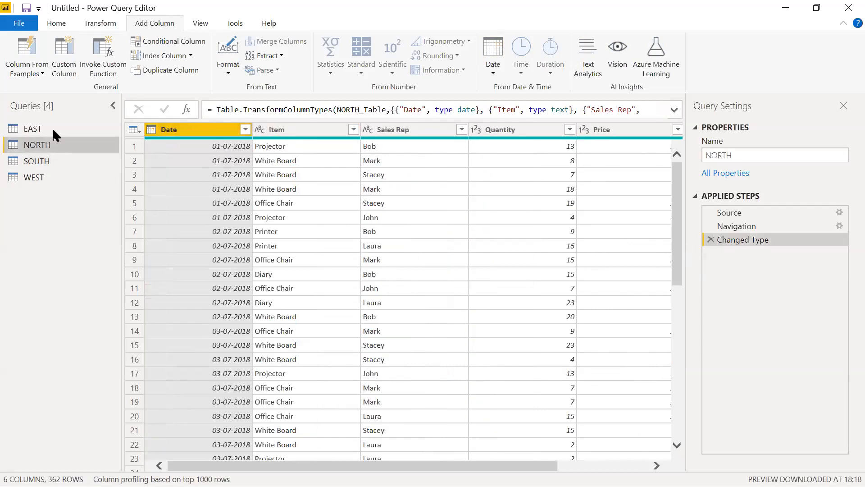
pyautogui.click(67, 70)
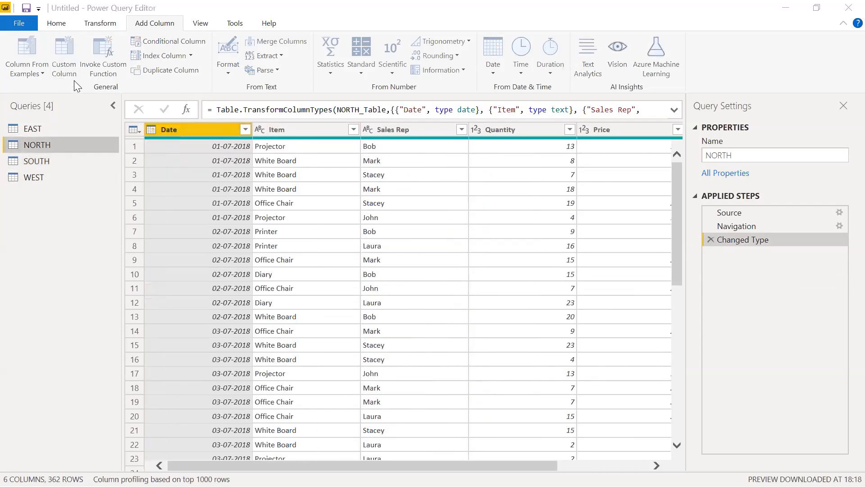
pyautogui.press('Delete')
pyautogui.press('Delete')
pyautogui.press('Delete')
pyautogui.press('Delete')
pyautogui.press('Delete')
pyautogui.press('Delete')
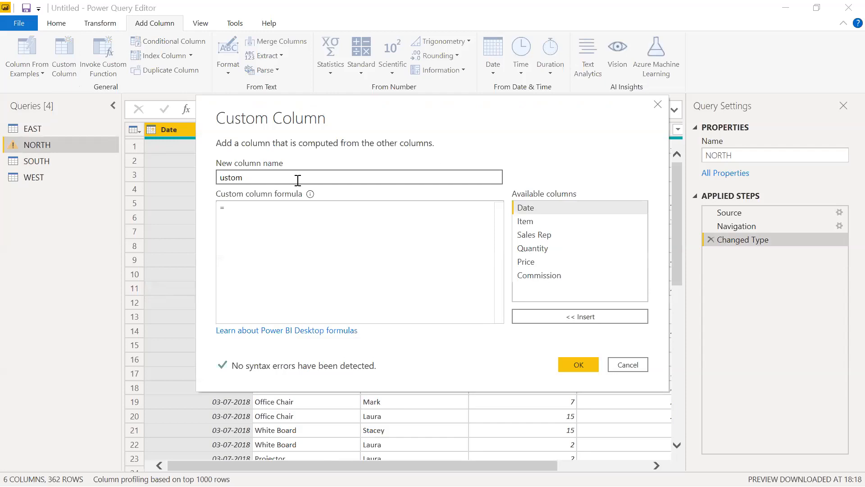
pyautogui.write('Region')
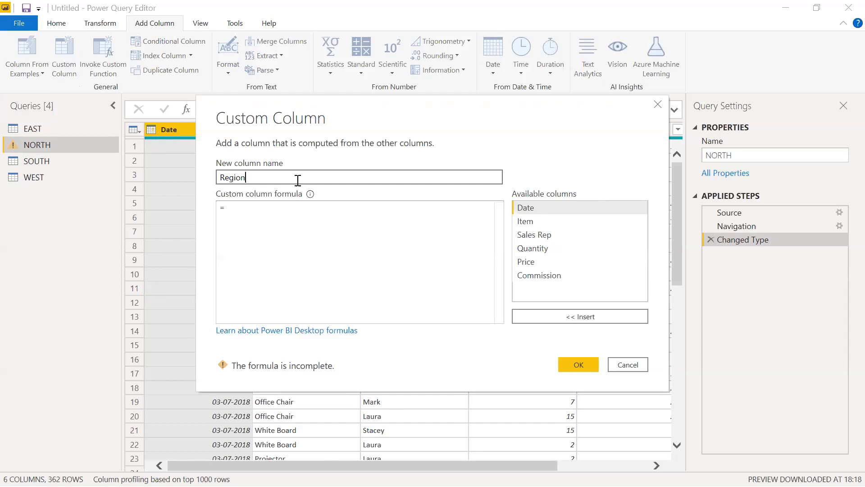
pyautogui.click(257, 213)
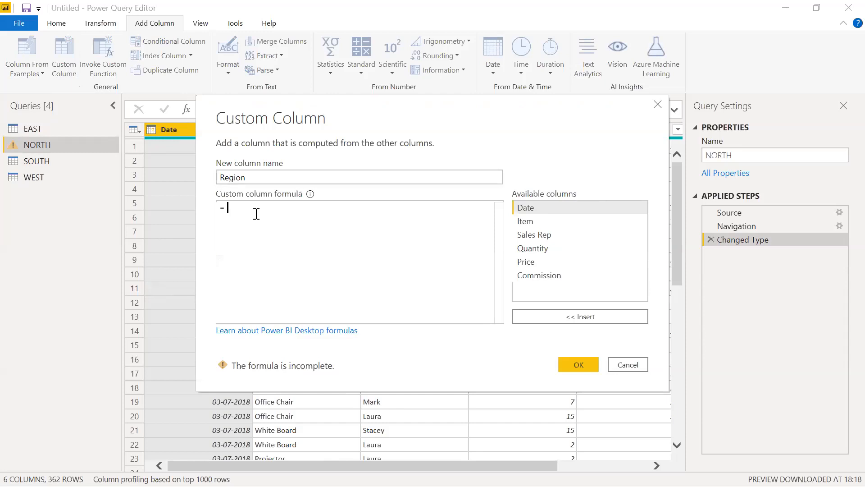
pyautogui.write('""')
pyautogui.write('North')
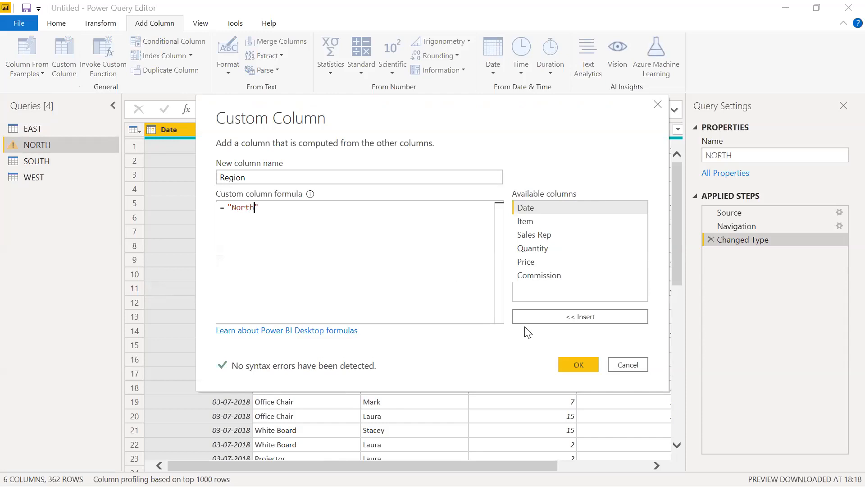
pyautogui.click(581, 364)
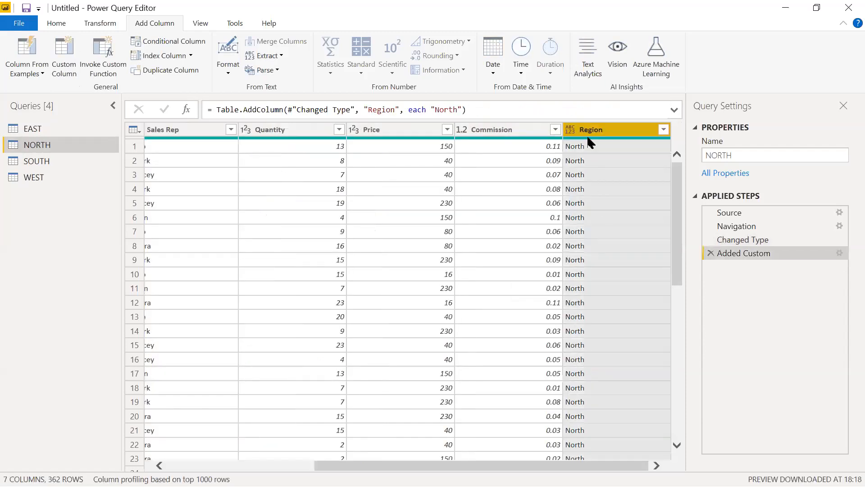
# Add a custom column named Region with the formula "East" to the EAST query
pyautogui.click(53, 130)
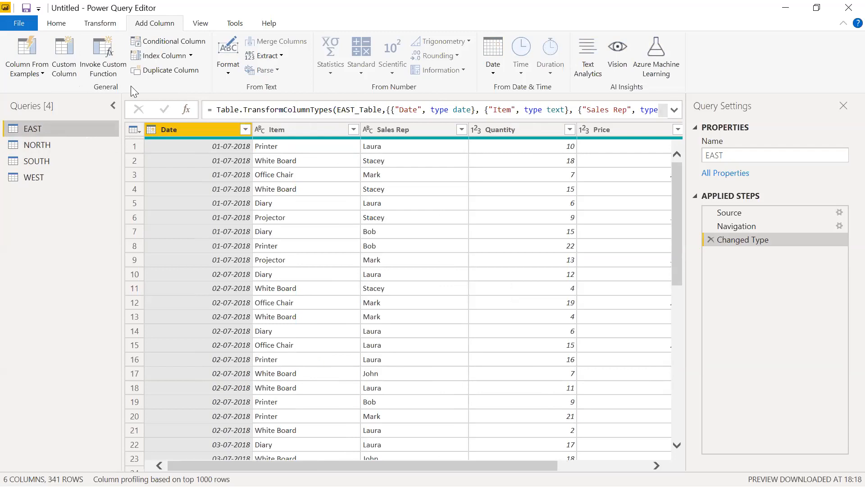
pyautogui.click(67, 59)
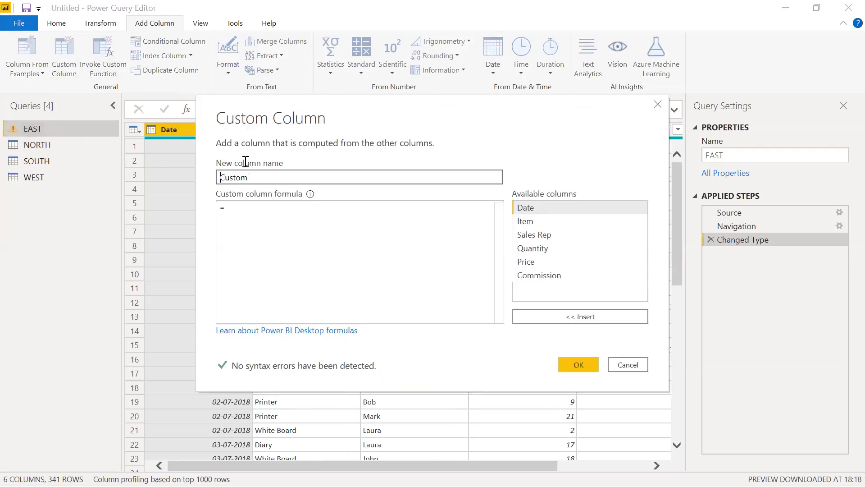
pyautogui.doubleClick(238, 177)
pyautogui.write('Region')
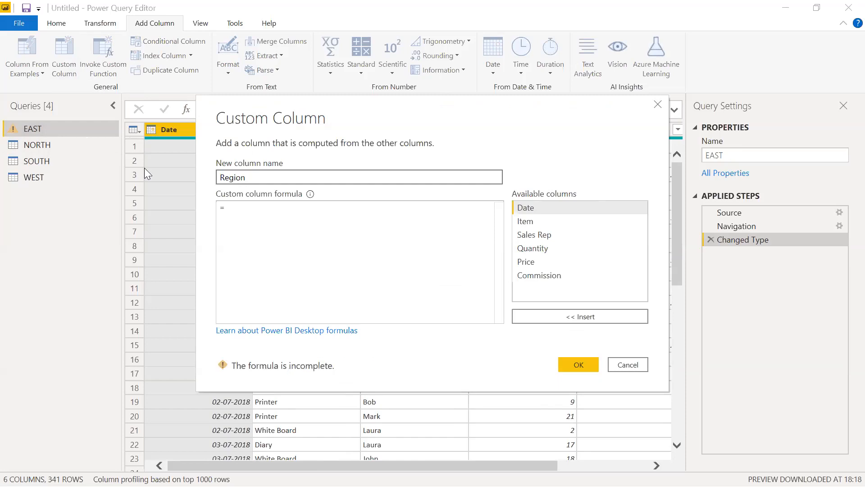
pyautogui.click(230, 209)
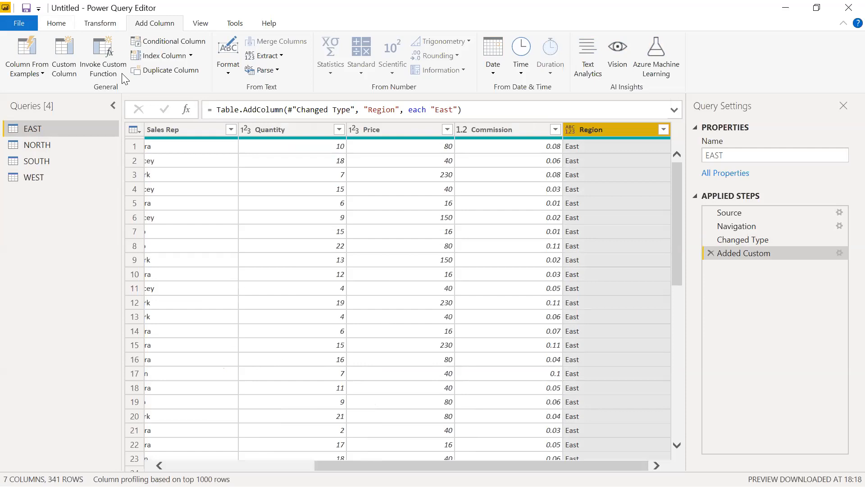
# Append the EAST, NORTH, SOUTH and WEST tables, in that order, as a new query
pyautogui.click(60, 26)
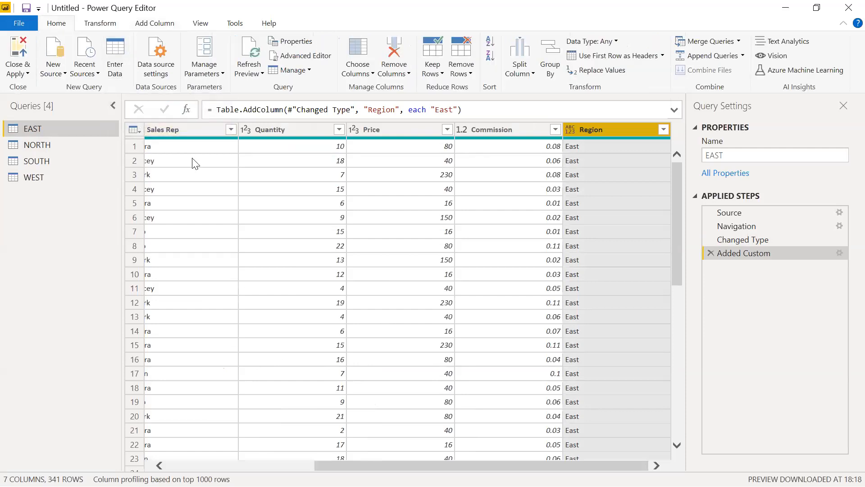
pyautogui.click(424, 288)
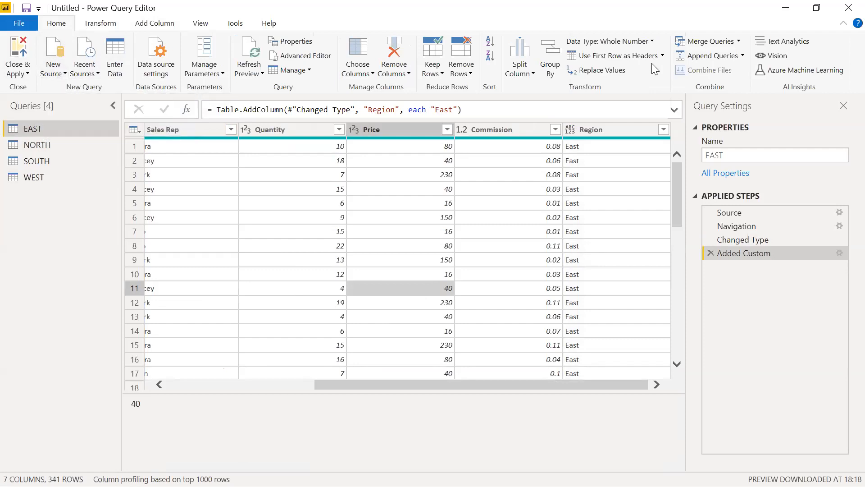
pyautogui.click(743, 59)
pyautogui.click(730, 85)
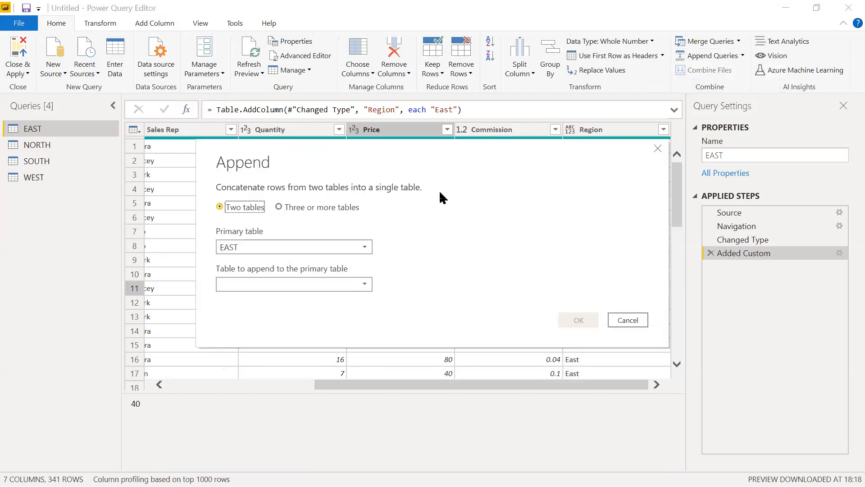
pyautogui.click(337, 211)
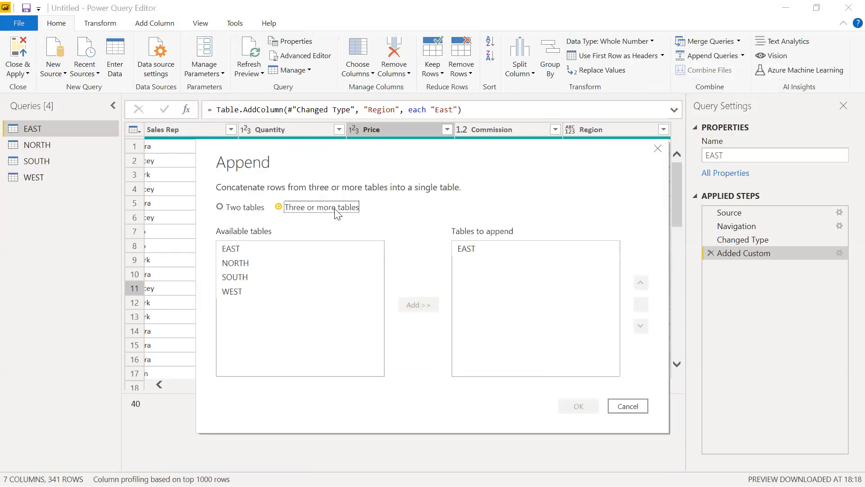
pyautogui.click(253, 264)
pyautogui.click(406, 304)
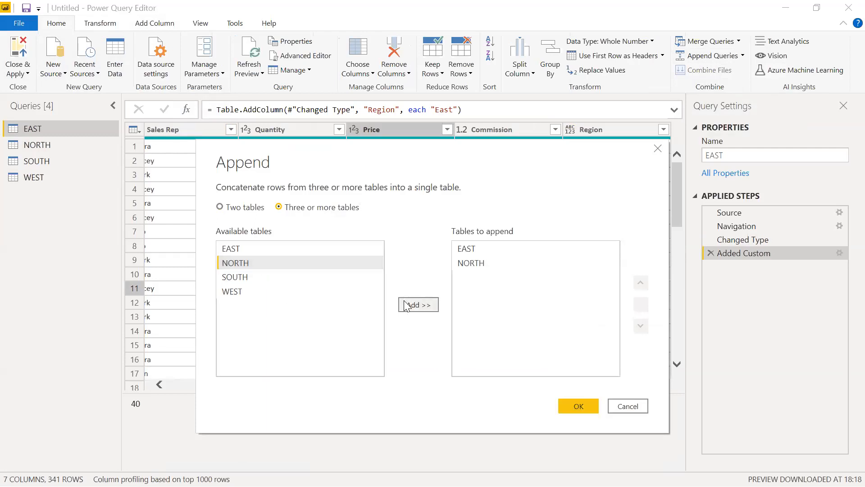
pyautogui.click(270, 278)
pyautogui.click(406, 304)
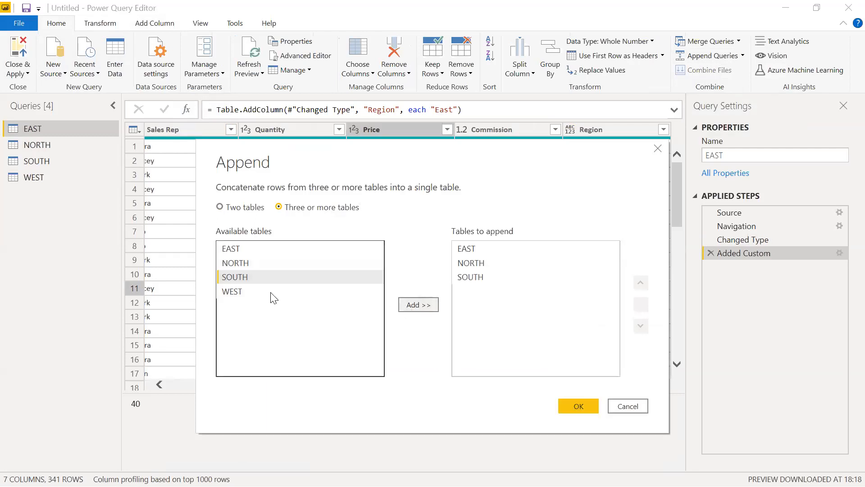
pyautogui.click(272, 291)
pyautogui.click(411, 306)
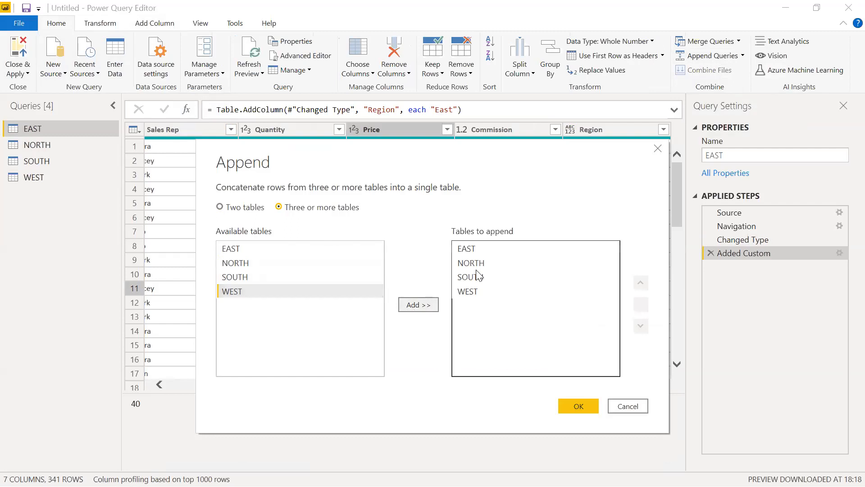
pyautogui.click(578, 406)
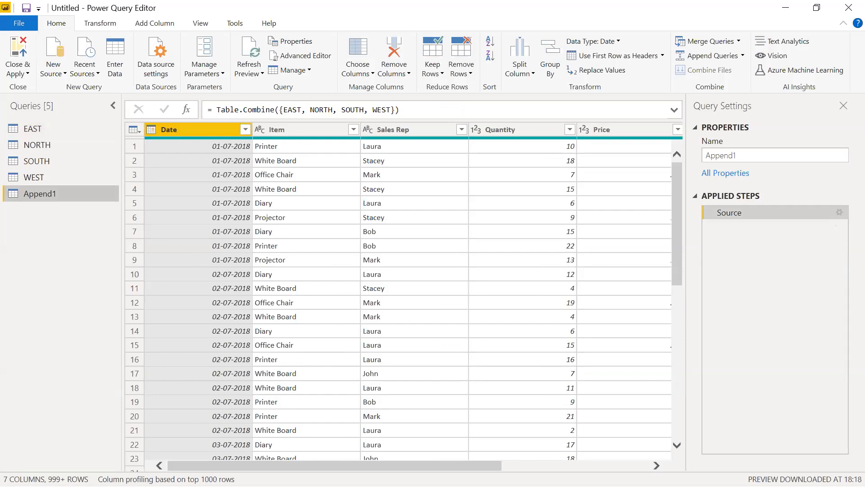
# Look through the rows of the appended query to check the values in its Region column
pyautogui.moveTo(335, 465); pyautogui.dragTo(481, 464)
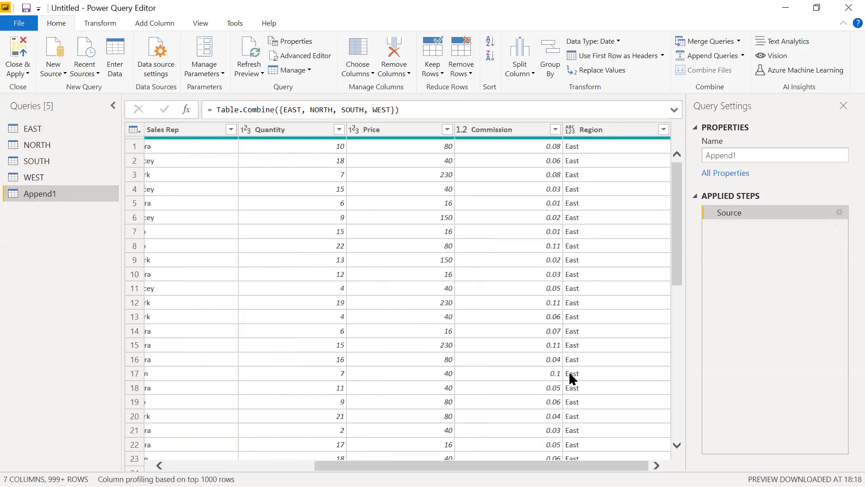
pyautogui.scroll(-8, 569, 371)
pyautogui.scroll(-20, 568, 377)
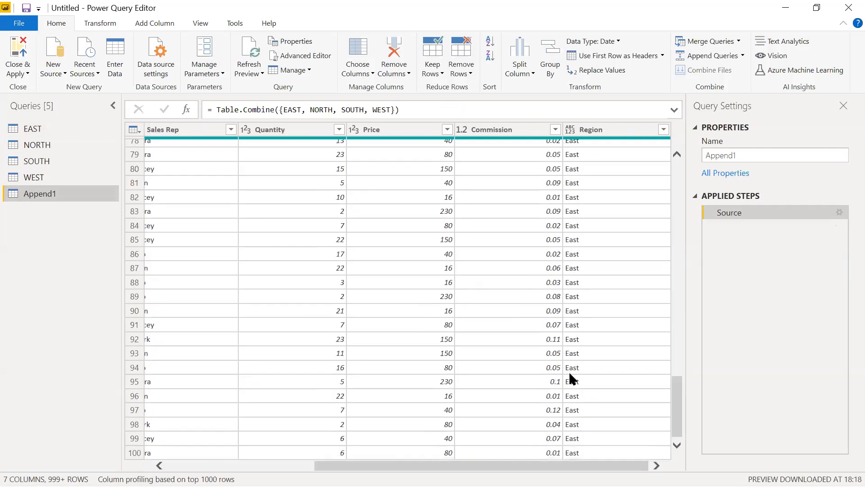
pyautogui.scroll(-20, 570, 374)
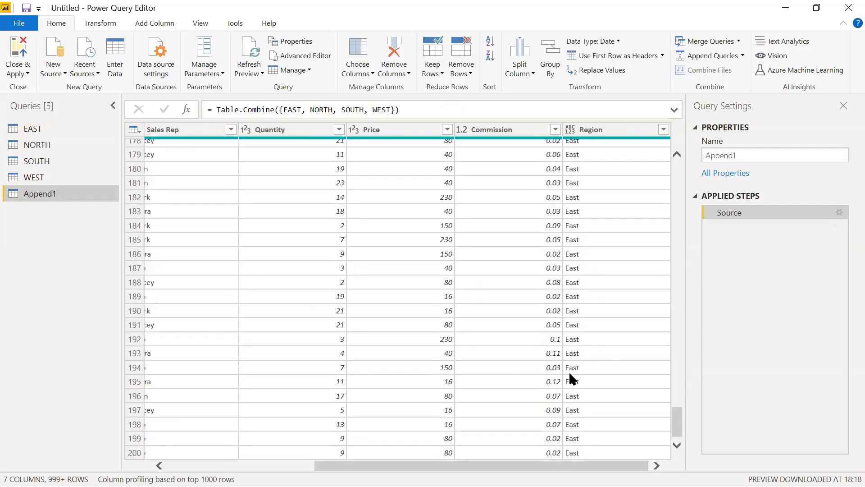
pyautogui.scroll(-20, 570, 374)
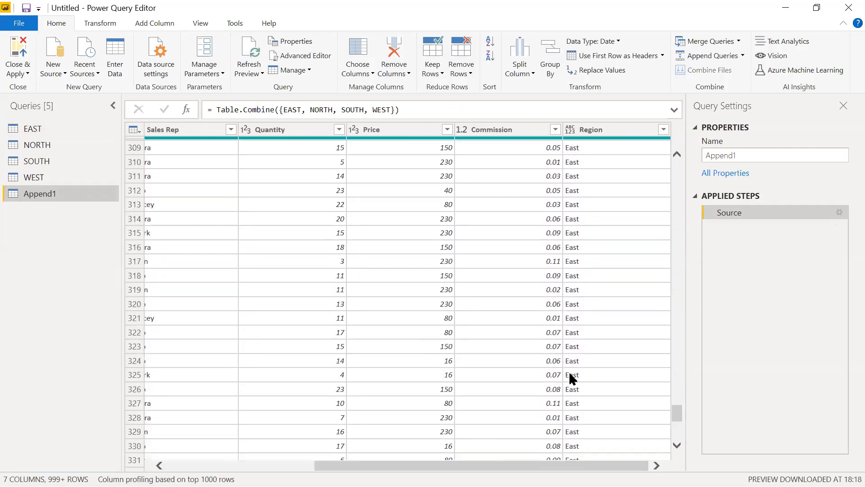
pyautogui.scroll(-20, 569, 374)
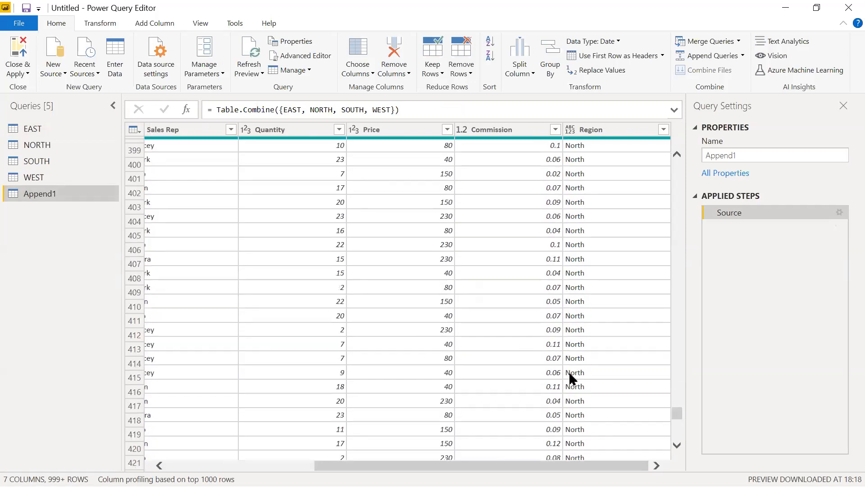
pyautogui.scroll(-20, 569, 374)
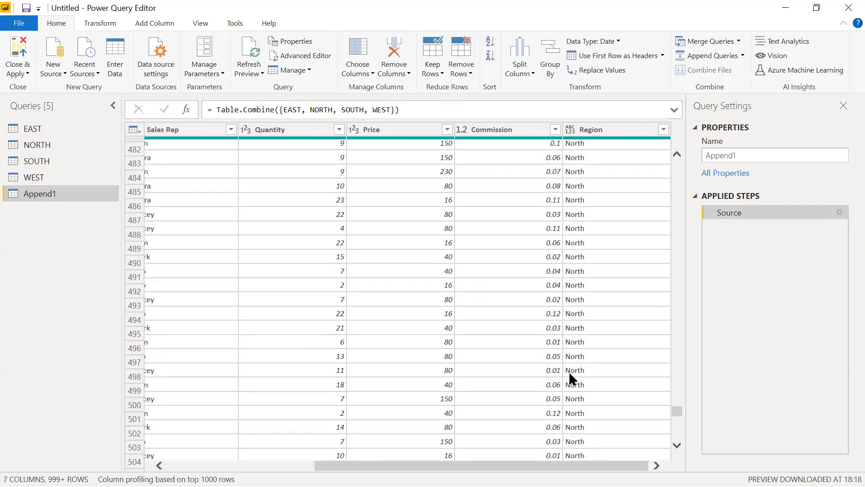
pyautogui.scroll(-6, 569, 376)
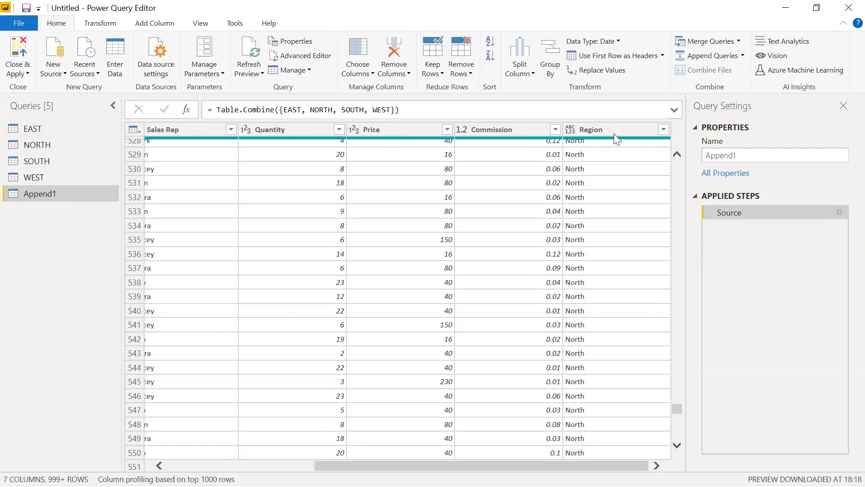
pyautogui.moveTo(615, 132); pyautogui.dragTo(592, 132)
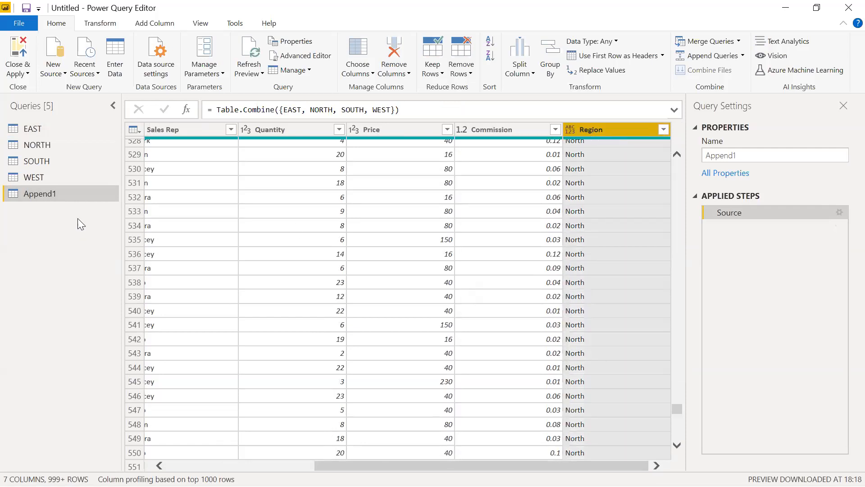
# Rename the appended query as Sales Data and apply all queries to the report, closing the query editor
pyautogui.click(755, 157)
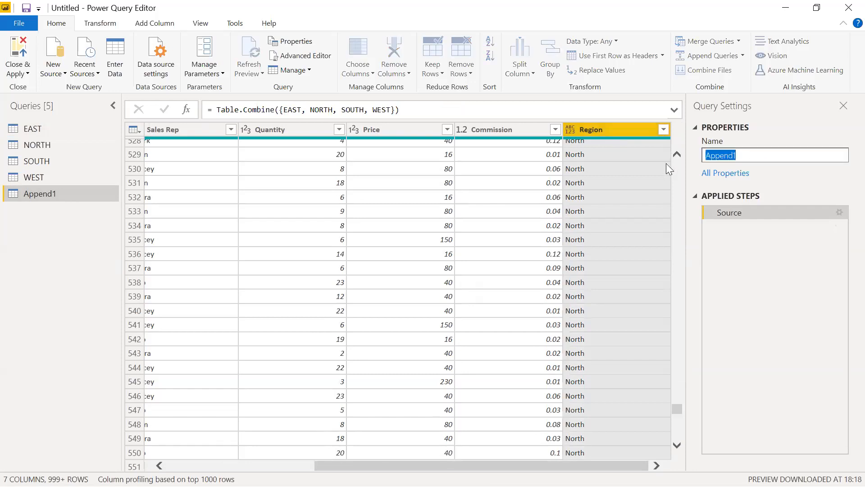
pyautogui.write('Data')
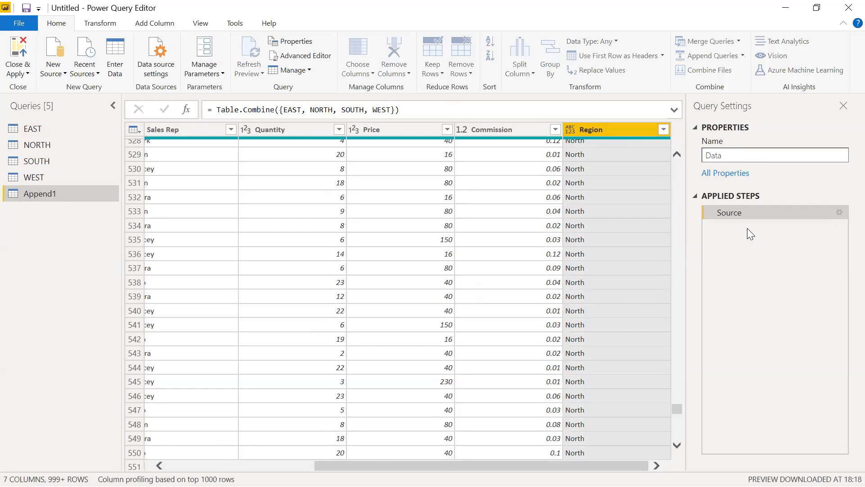
pyautogui.write('Sales')
pyautogui.press('Return')
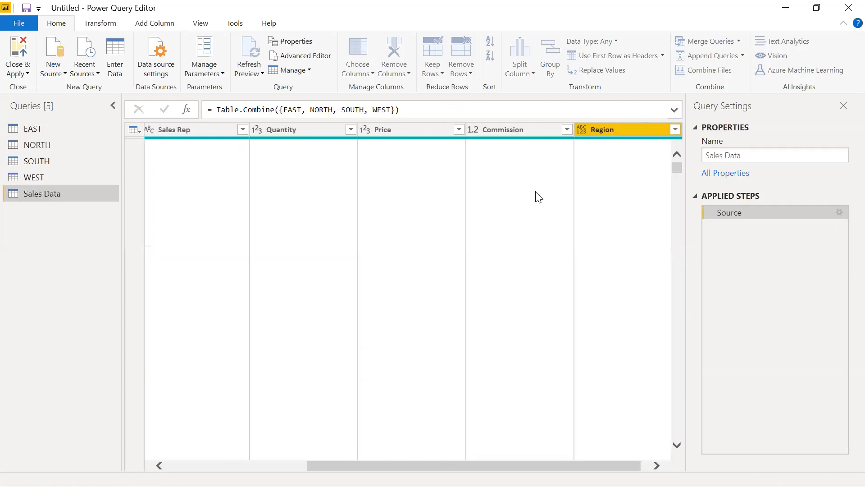
pyautogui.click(21, 55)
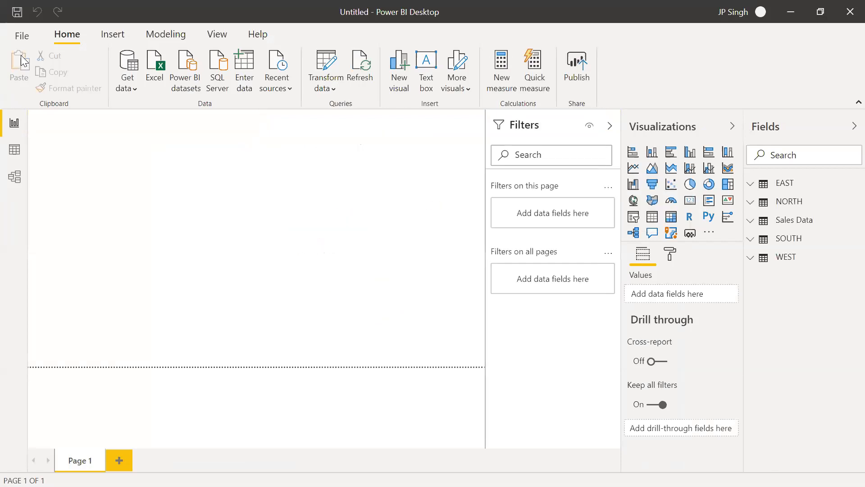
# Place a large pie chart on the blank report page and collapse the Filters pane
pyautogui.click(690, 189)
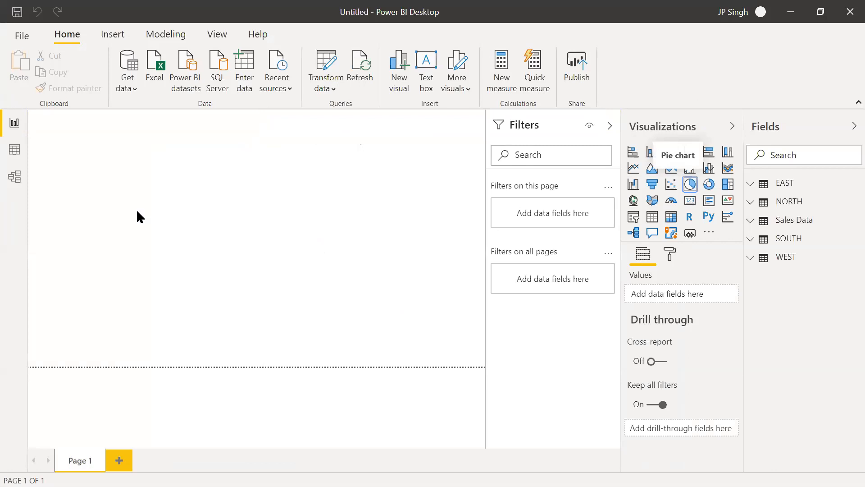
pyautogui.moveTo(131, 209); pyautogui.dragTo(413, 364)
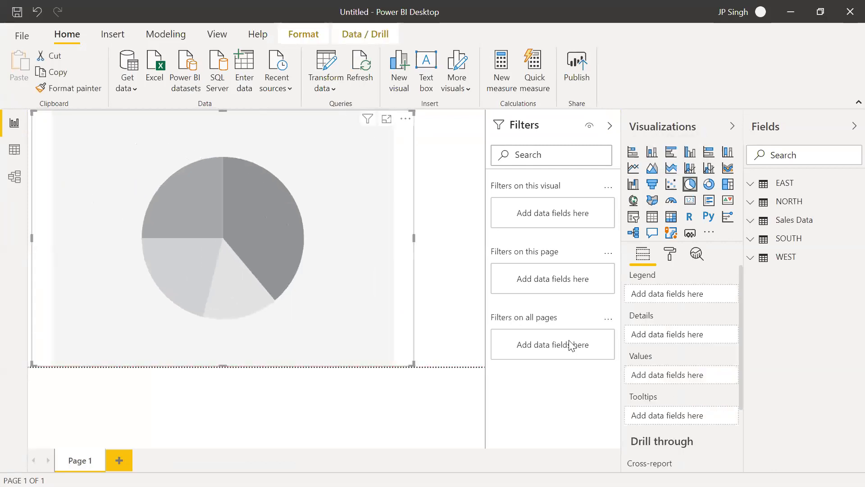
pyautogui.click(612, 128)
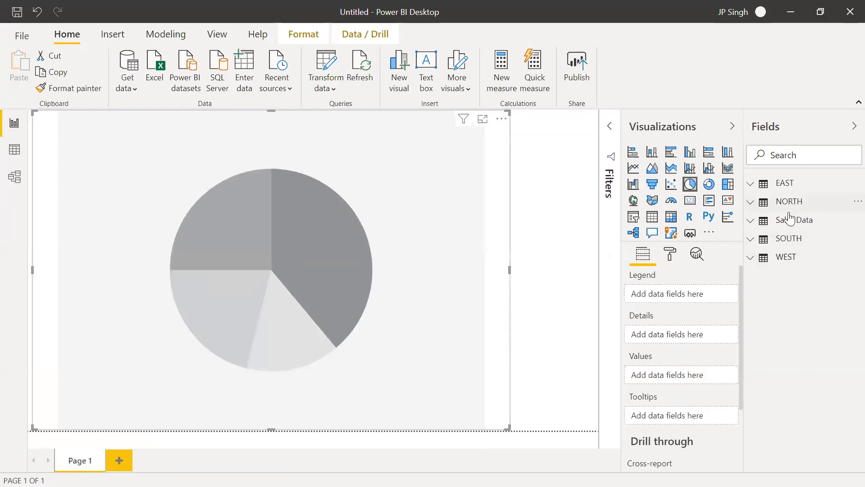
# Assign Region from the Sales Data table as the pie chart's legend and Quantity as its values
pyautogui.click(750, 221)
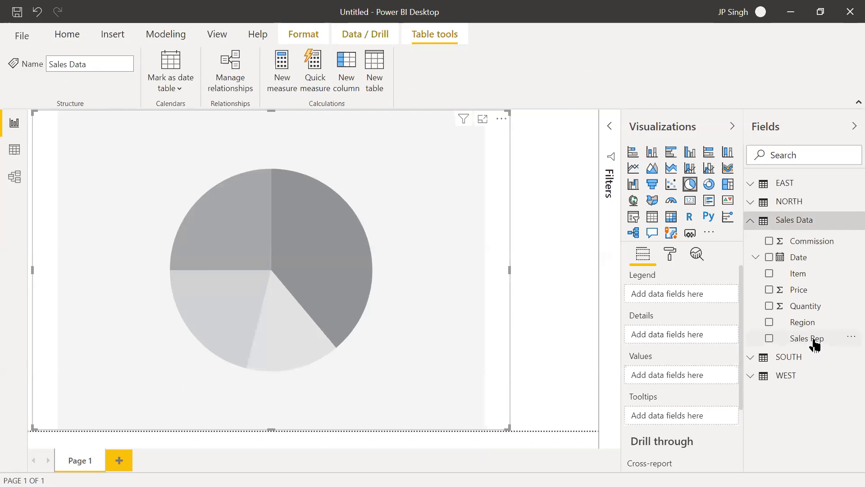
pyautogui.moveTo(799, 323); pyautogui.dragTo(698, 295)
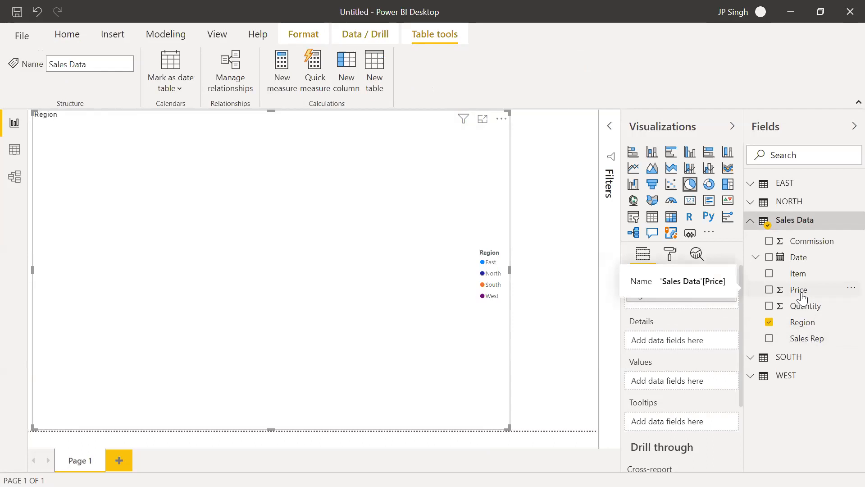
pyautogui.moveTo(796, 306); pyautogui.dragTo(689, 382)
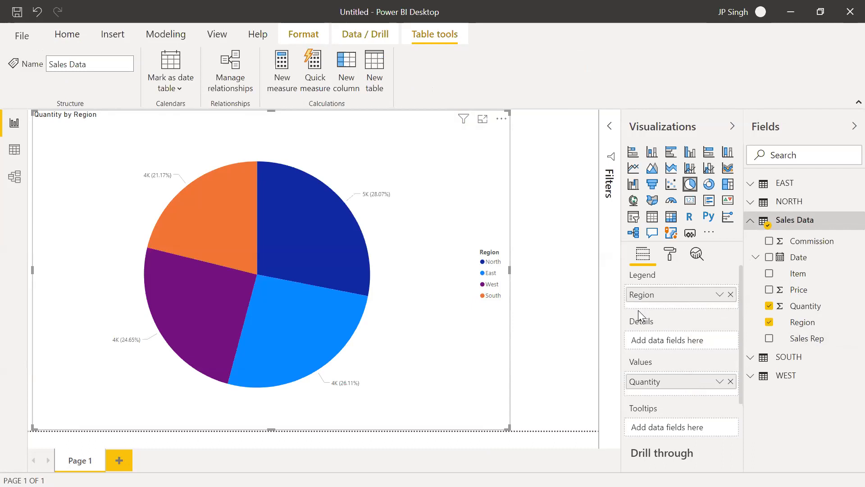
# Turn off the pie chart's legend and set the detail label style to Category, percent of total
pyautogui.click(671, 256)
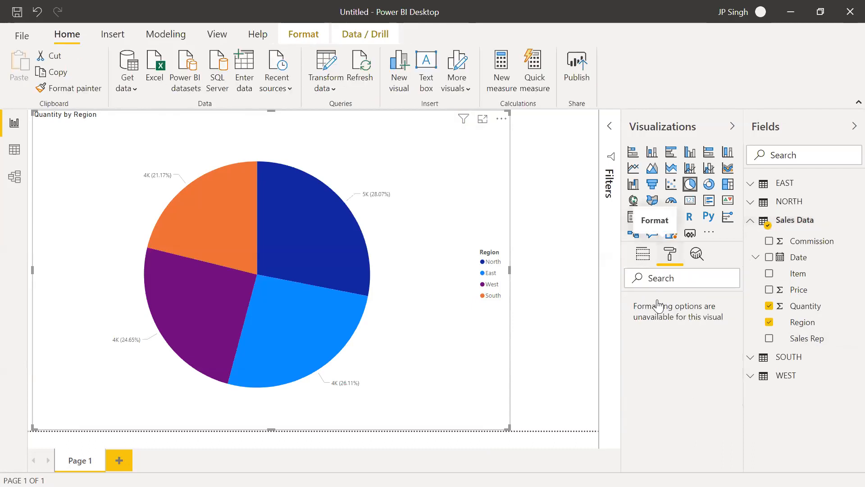
pyautogui.click(706, 304)
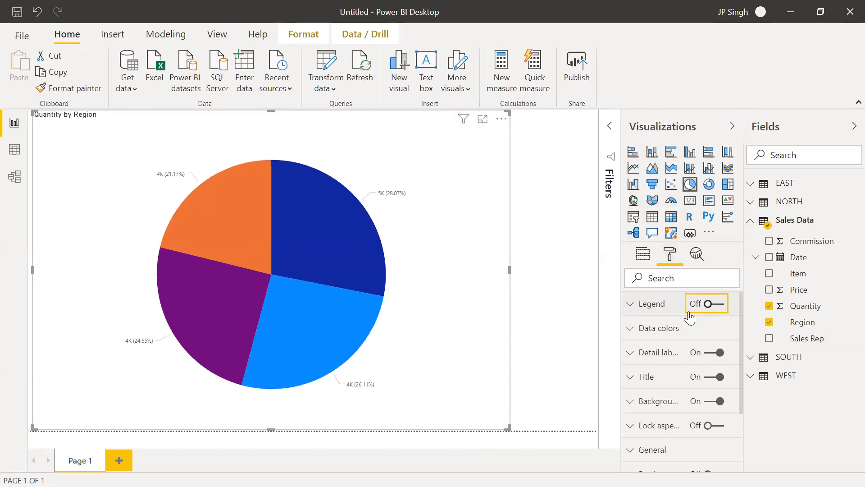
pyautogui.click(633, 356)
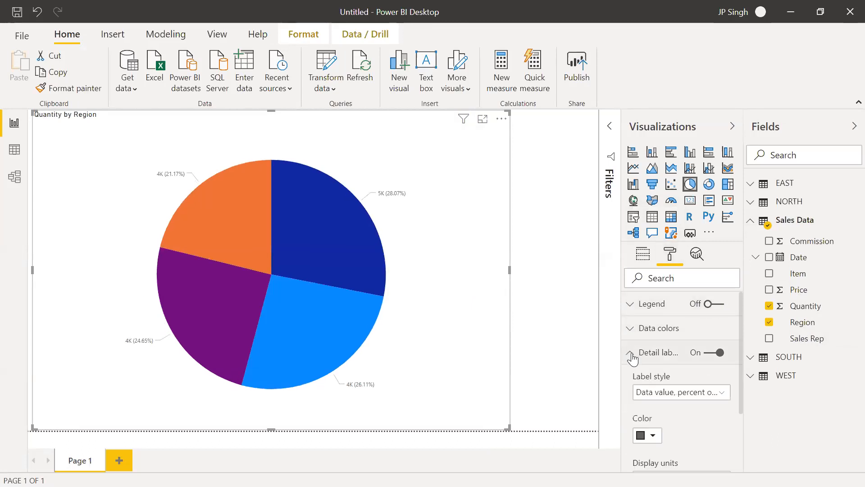
pyautogui.click(723, 395)
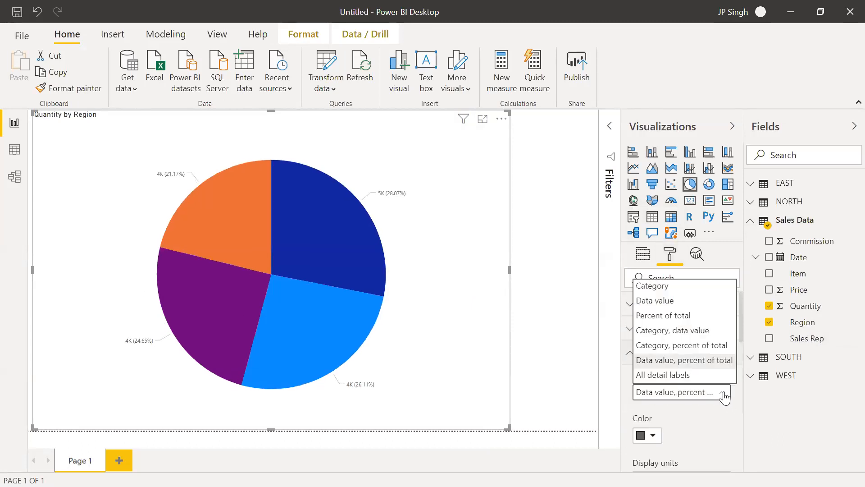
pyautogui.click(690, 346)
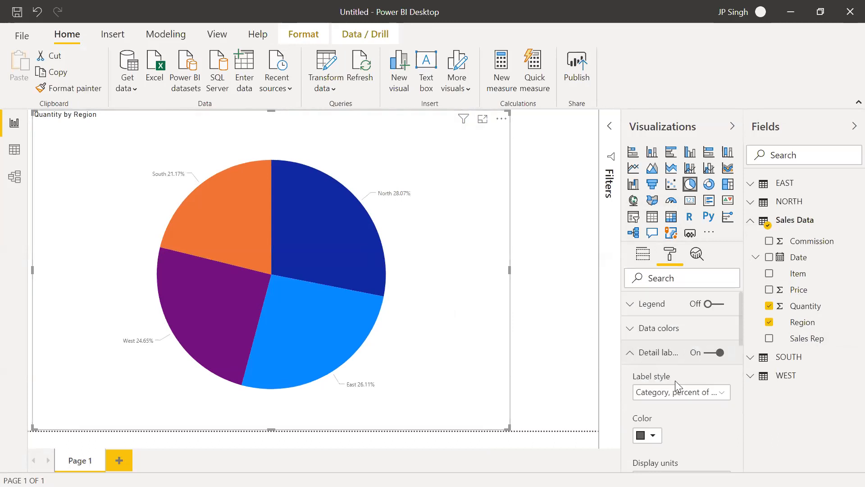
# Set the text size of the pie chart's detail labels to 15 pt
pyautogui.scroll(-3, 692, 399)
pyautogui.scroll(-3, 691, 398)
pyautogui.click(670, 359)
pyautogui.click(670, 360)
pyautogui.click(670, 359)
pyautogui.click(670, 359)
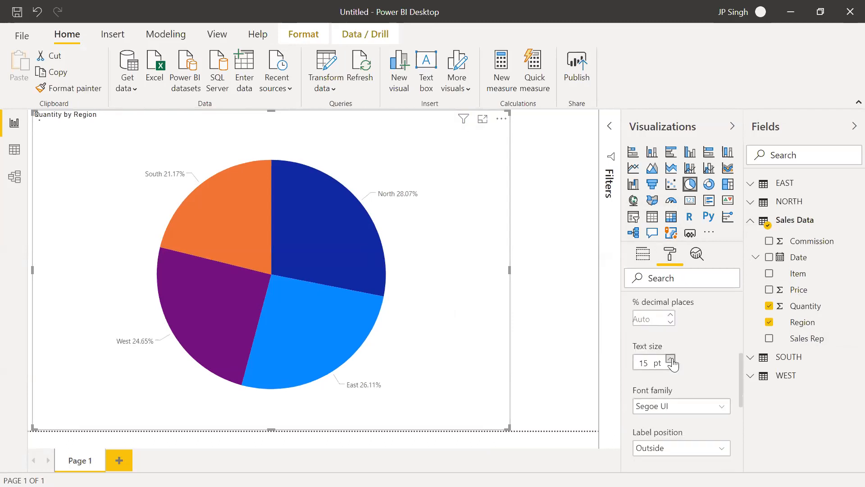
pyautogui.click(670, 359)
pyautogui.click(671, 359)
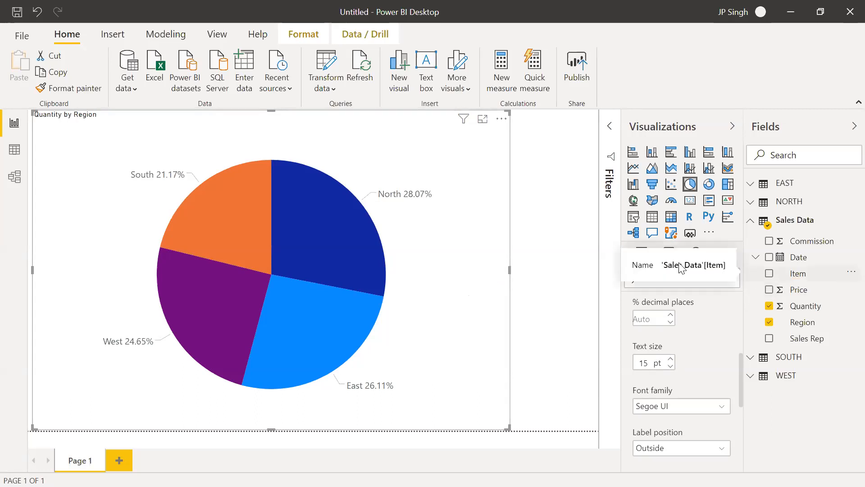
# Add the Item field of the Sales Data table below Region in the pie chart's legend as a second level
pyautogui.click(645, 255)
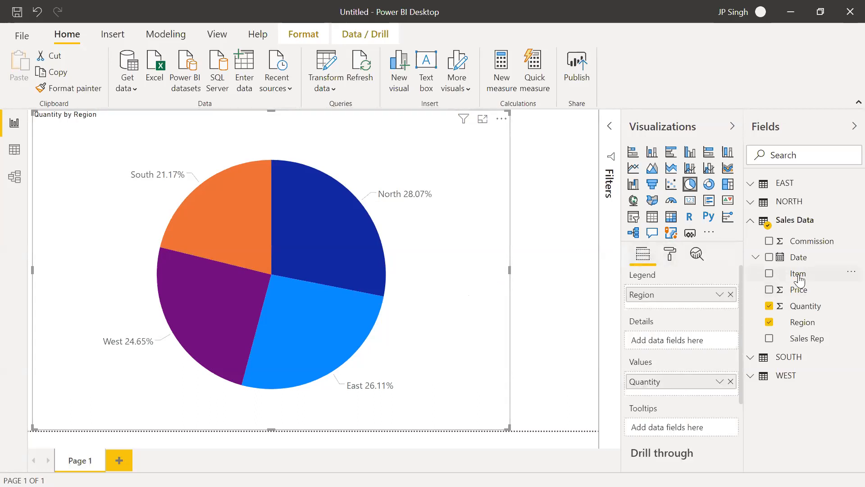
pyautogui.moveTo(798, 276); pyautogui.dragTo(699, 308)
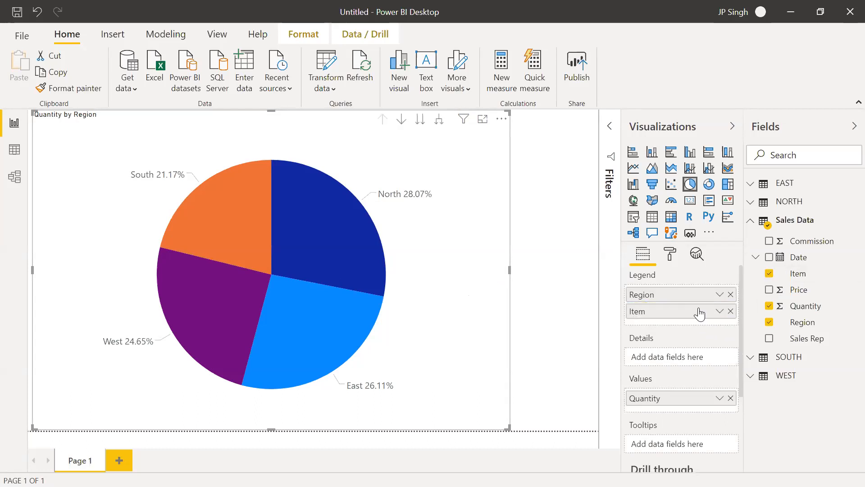
# Turn on the pie chart's drill mode and drill into the North and South slices in turn, returning to the region level after each
pyautogui.click(401, 119)
pyautogui.click(321, 221)
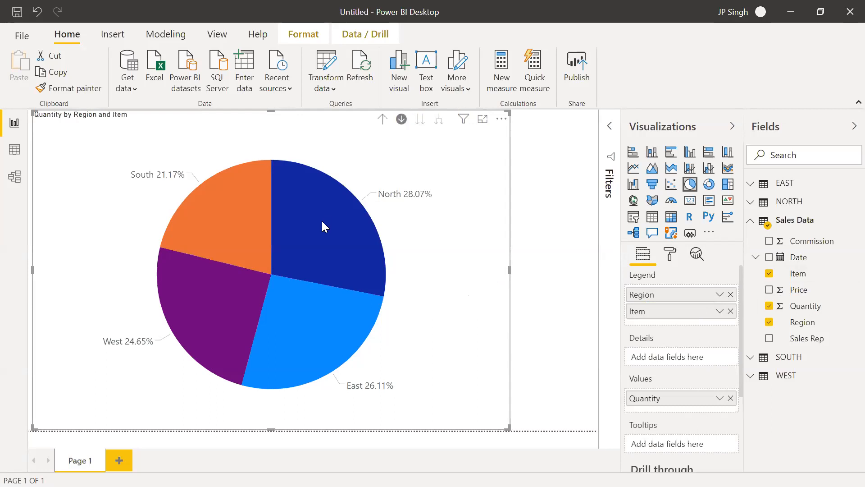
pyautogui.moveTo(321, 221)
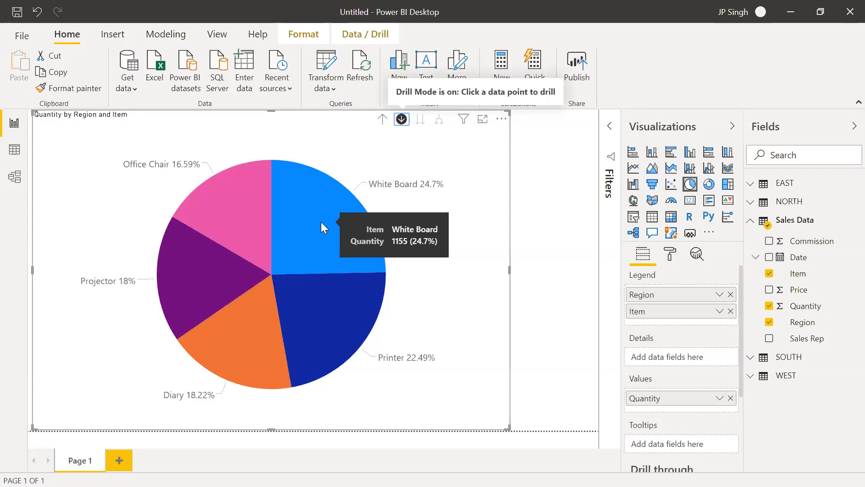
pyautogui.click(383, 119)
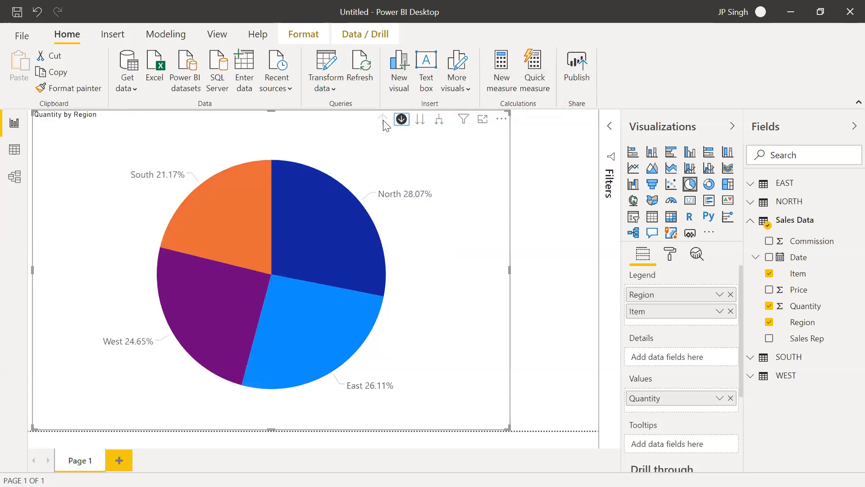
pyautogui.click(223, 200)
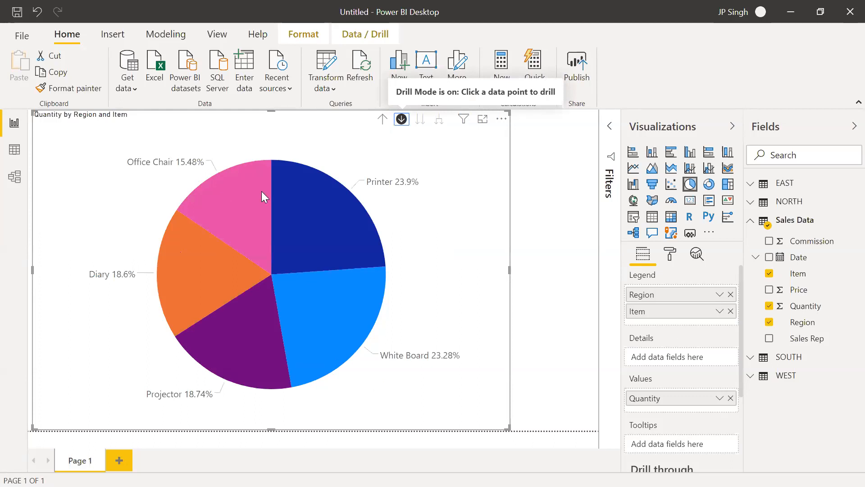
pyautogui.moveTo(290, 199)
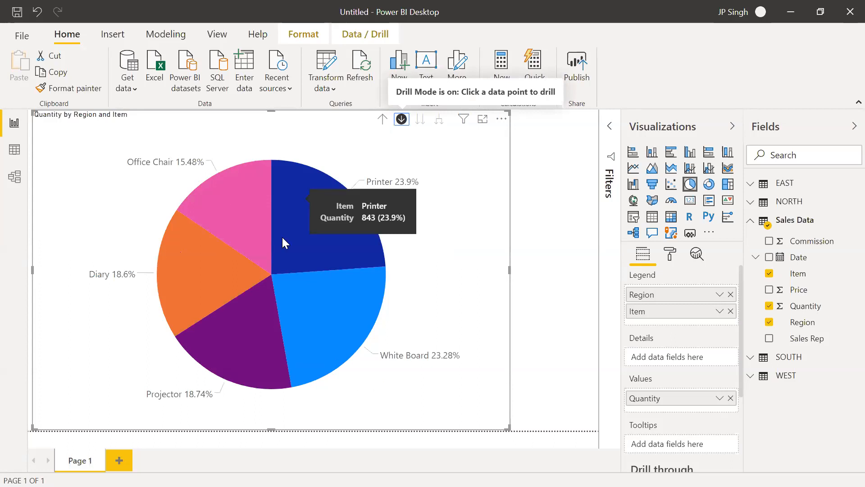
pyautogui.click(382, 119)
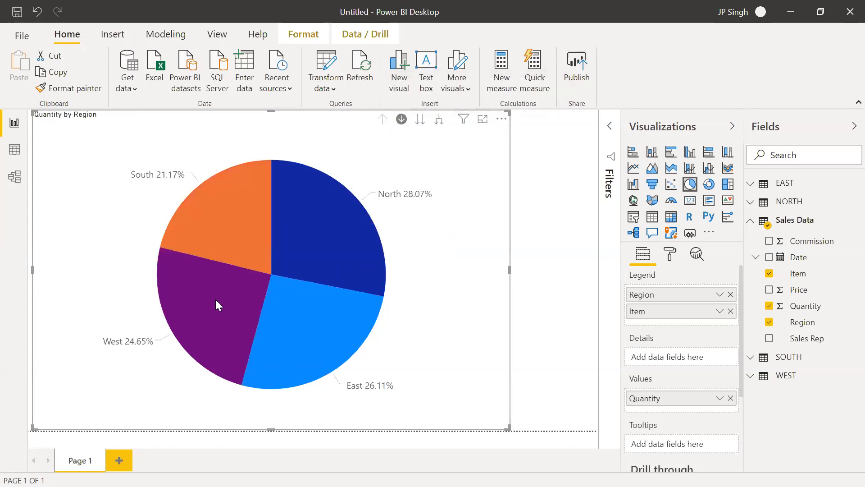
# Drill into the West slice's items, return to the region level, and drill into the East slice
pyautogui.click(215, 299)
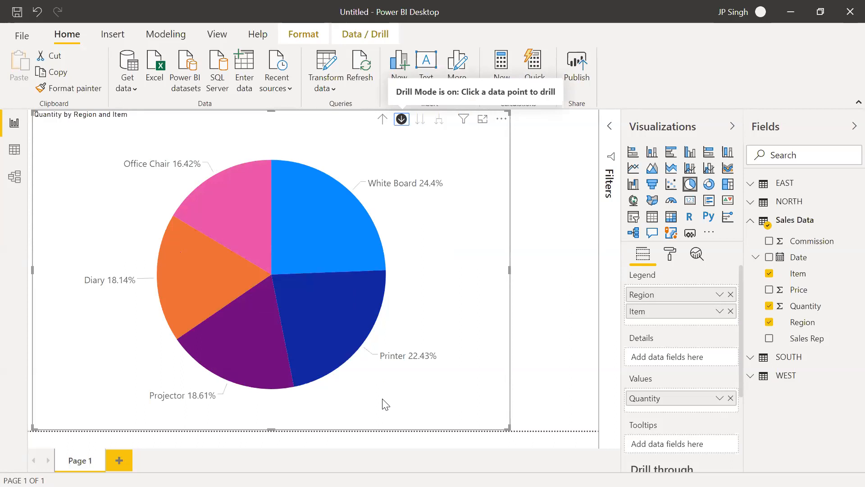
pyautogui.click(383, 119)
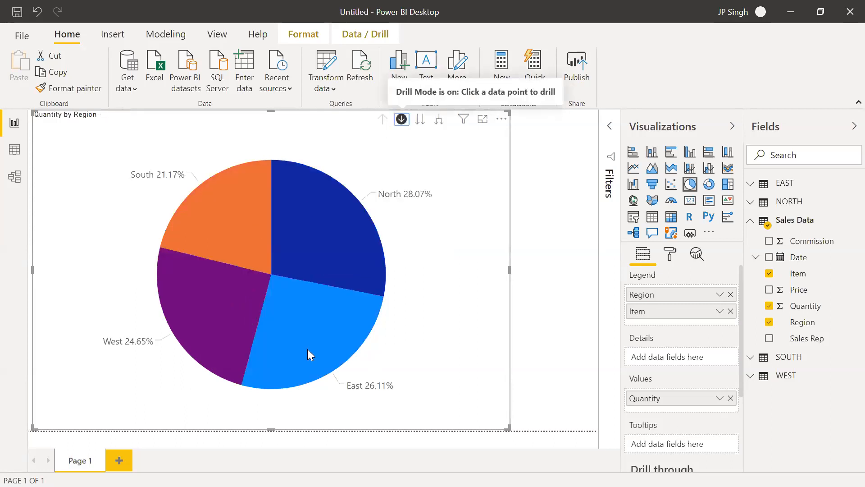
pyautogui.click(315, 330)
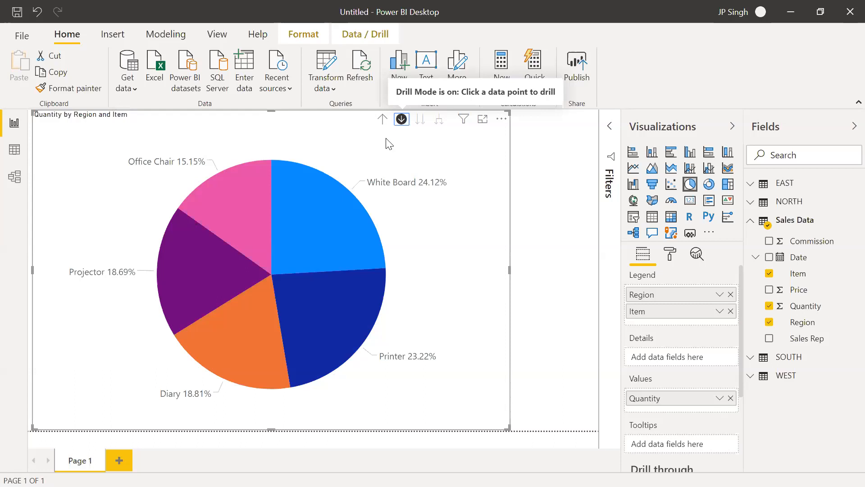
pyautogui.moveTo(354, 338)
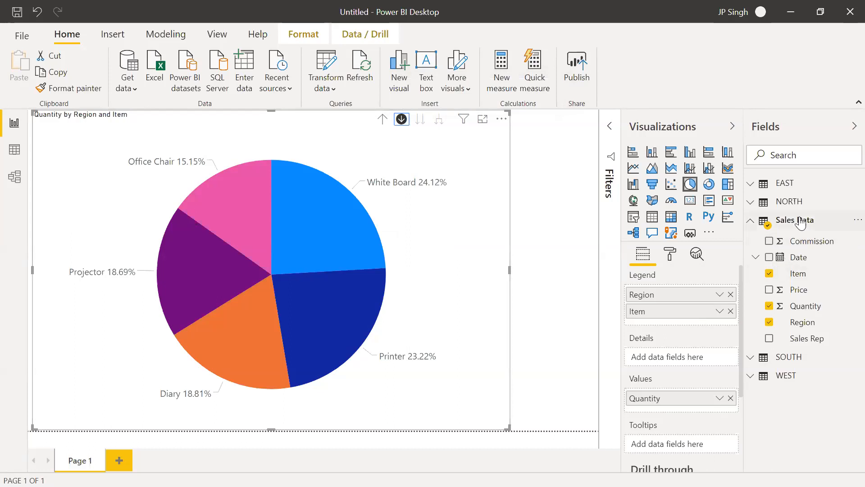
pyautogui.moveTo(801, 223)
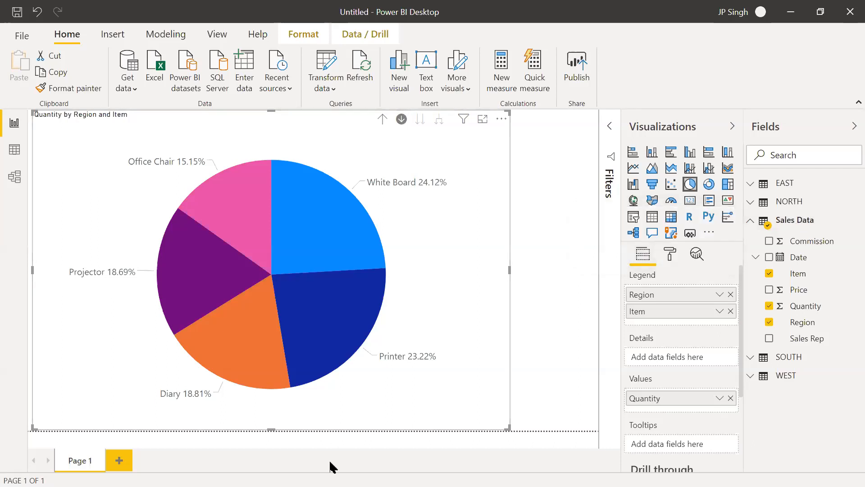
# Switch to File Explorer and select the 02 Merge Different Tables or Queries folder
pyautogui.hotkey('alt', 'Tab')
pyautogui.hotkey('alt', 'Tab')
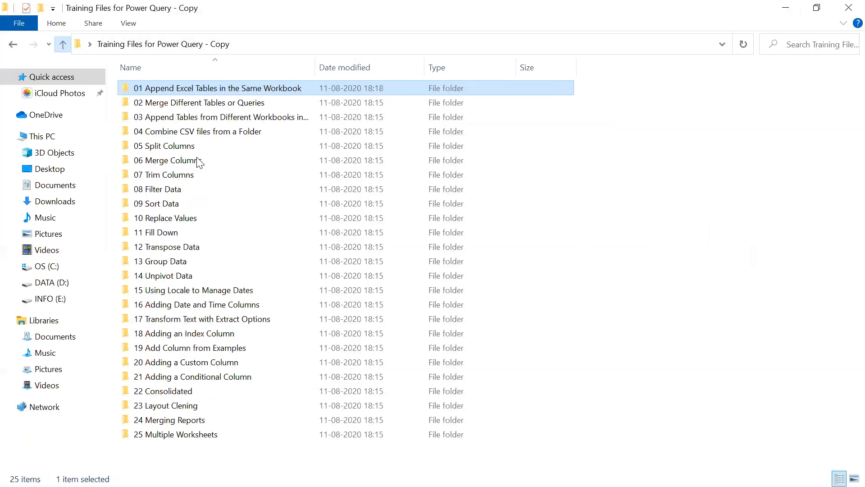
pyautogui.click(214, 108)
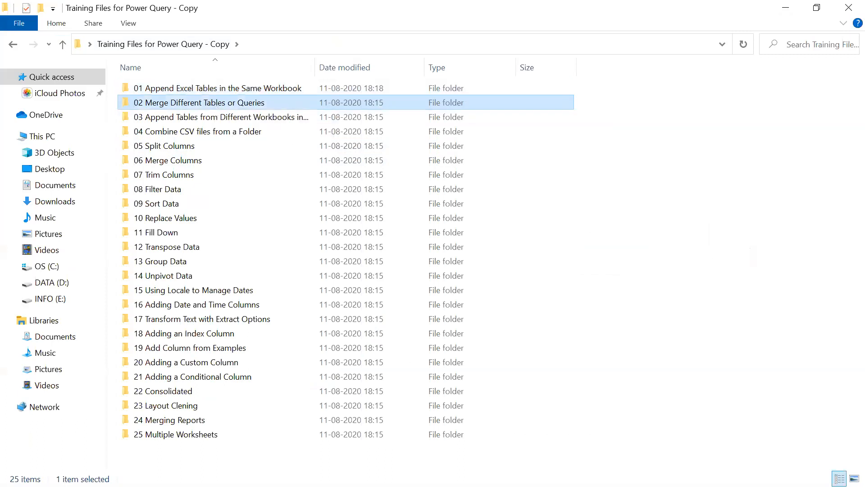
# Start a blank report in a new Power BI Desktop window, dismiss the start screen and list the common data sources
pyautogui.press('super')
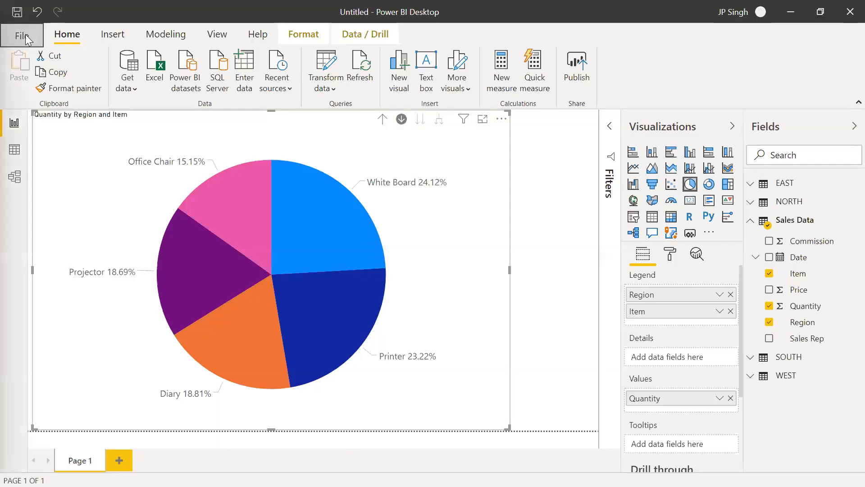
pyautogui.click(20, 36)
pyautogui.press('Escape')
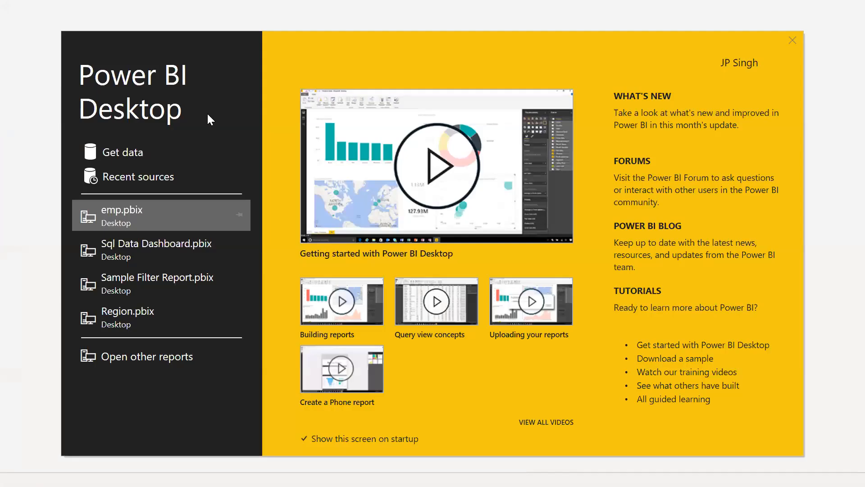
pyautogui.click(793, 40)
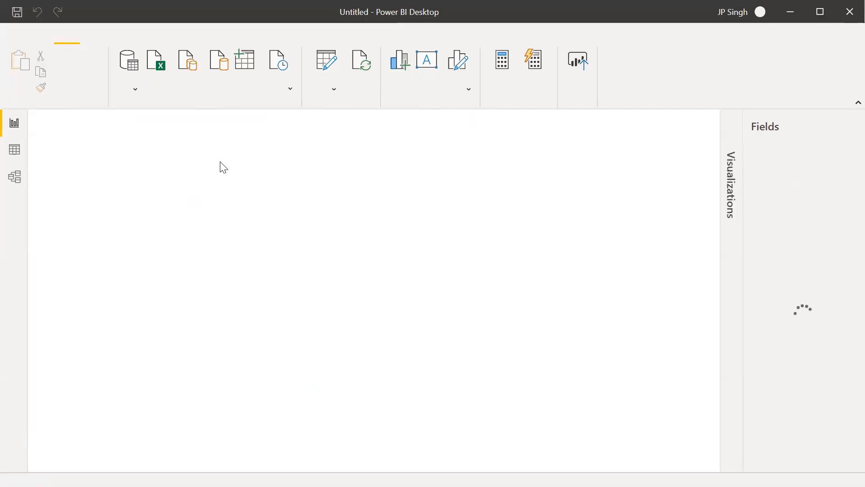
pyautogui.click(133, 89)
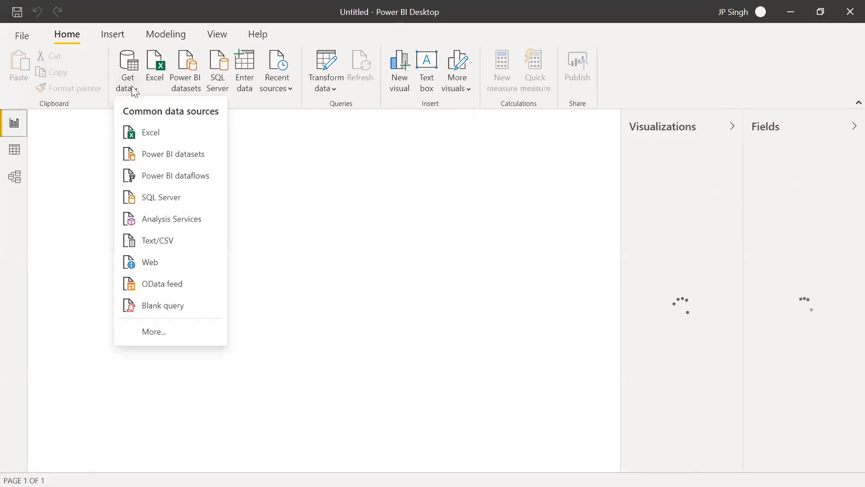
# Switch to File Explorer and open Merge Data.xlsx from the 02 Merge Different Tables or Queries folder in Excel
pyautogui.hotkey('alt', 'Tab')
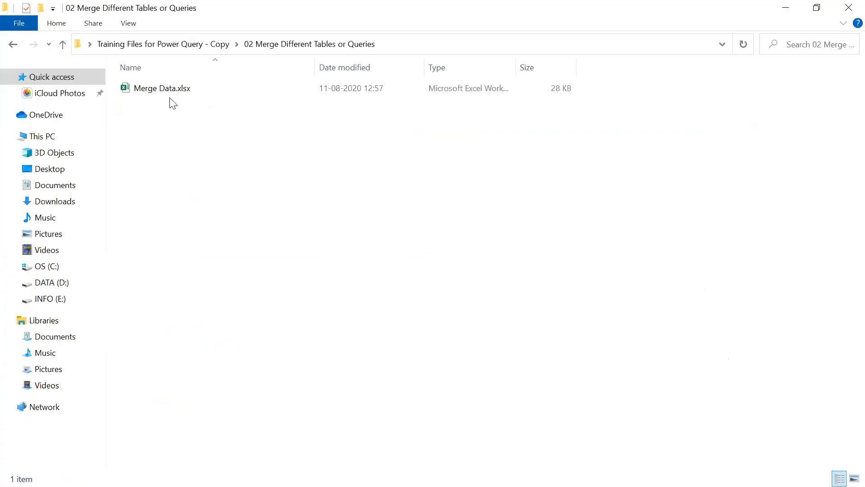
pyautogui.doubleClick(173, 89)
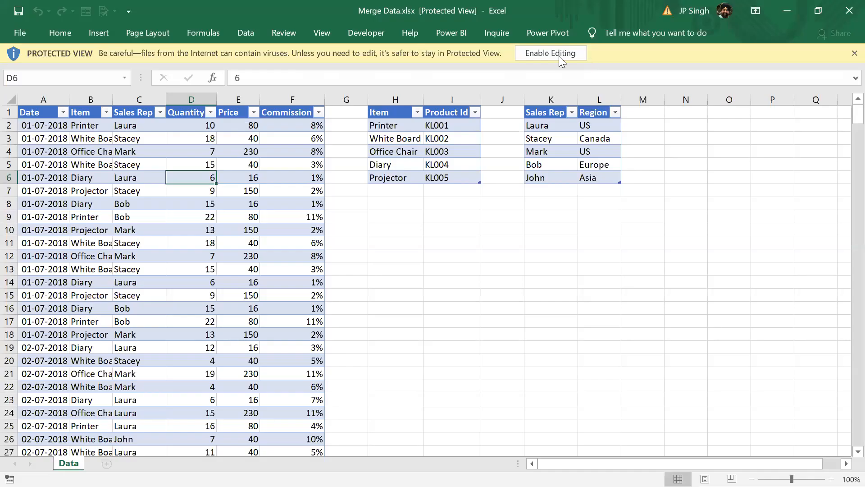
pyautogui.click(559, 54)
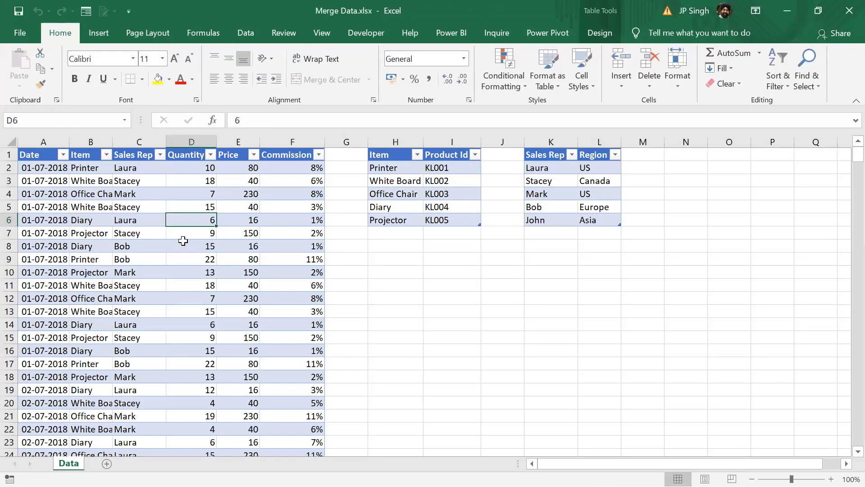
# Examine the names of the three tables on the Data sheet and the sales table's Item, Sales Rep and Quantity columns, and close the workbook
pyautogui.click(597, 35)
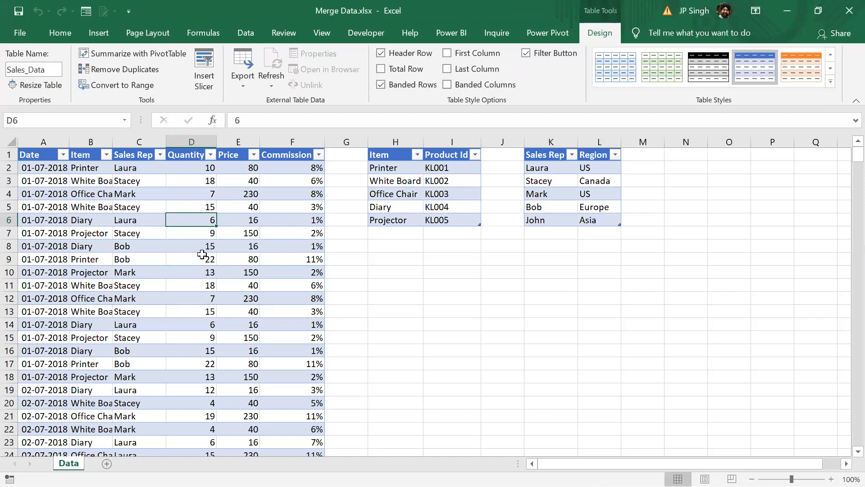
pyautogui.click(426, 196)
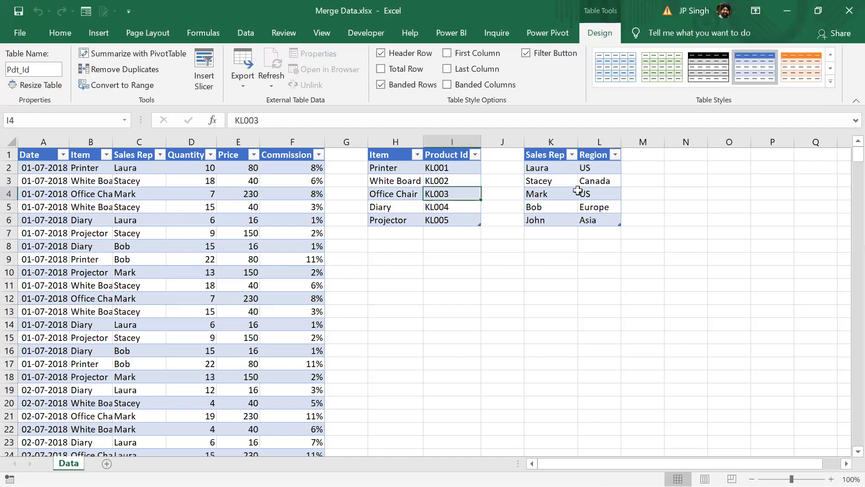
pyautogui.moveTo(568, 193); pyautogui.dragTo(578, 192)
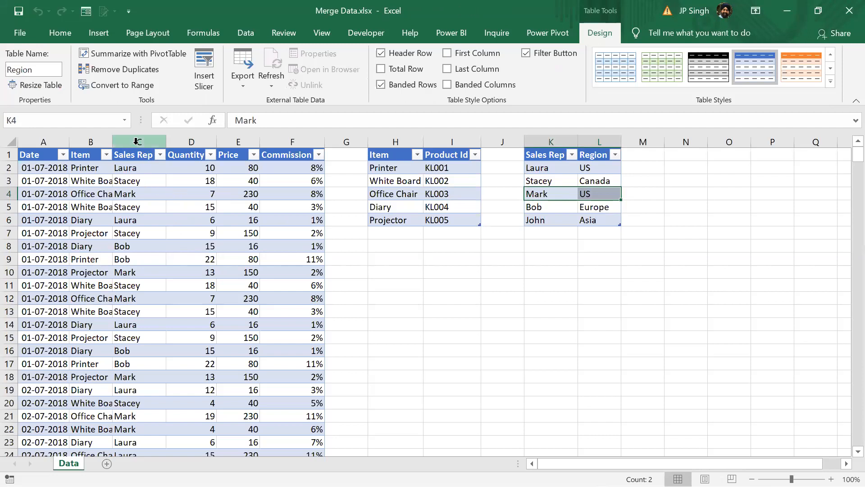
pyautogui.click(136, 141)
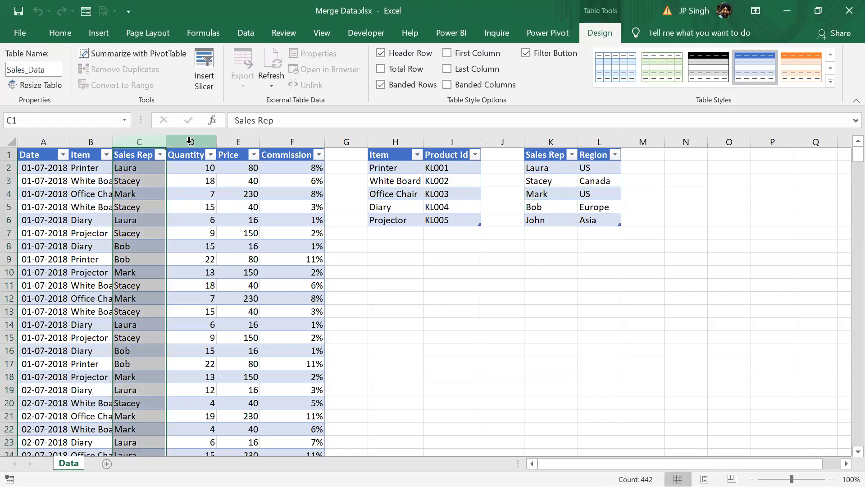
pyautogui.click(189, 141)
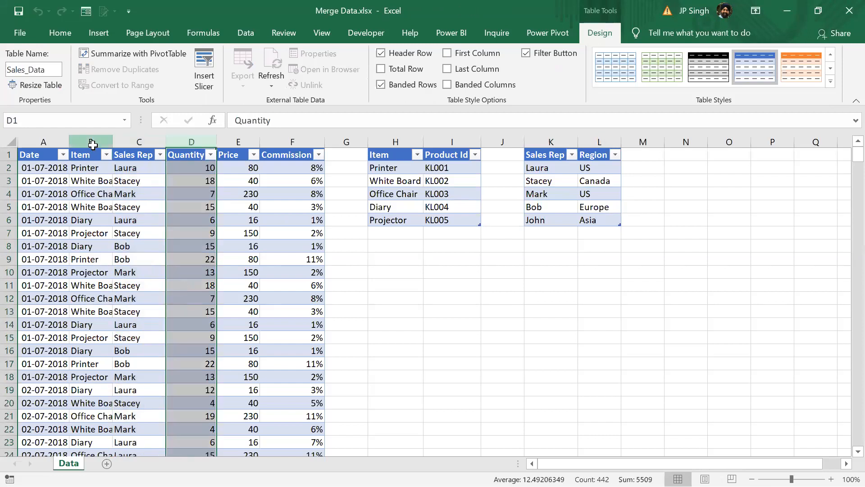
pyautogui.click(93, 142)
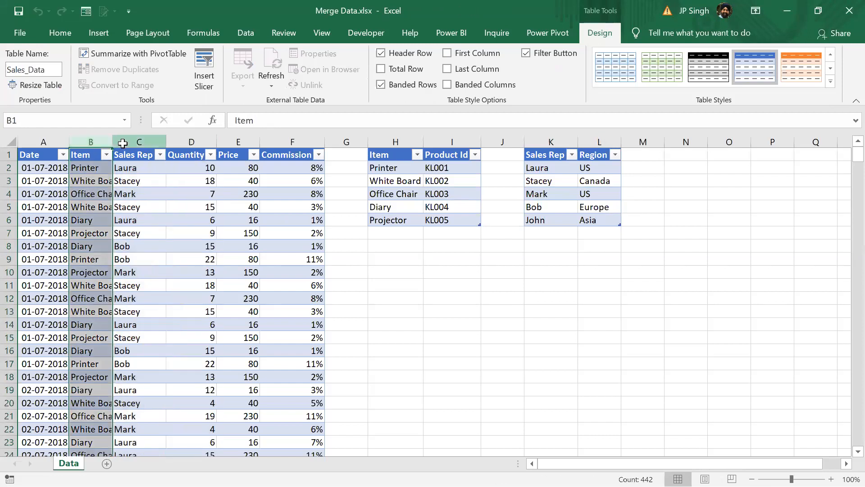
pyautogui.click(123, 142)
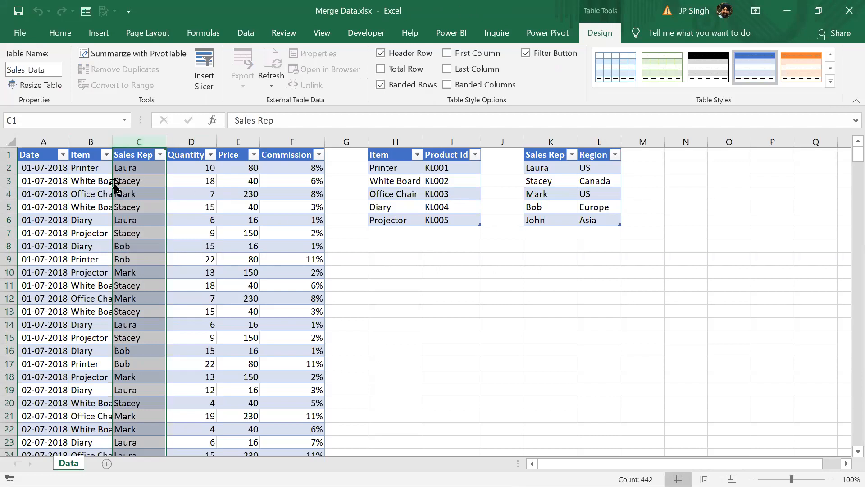
pyautogui.click(847, 11)
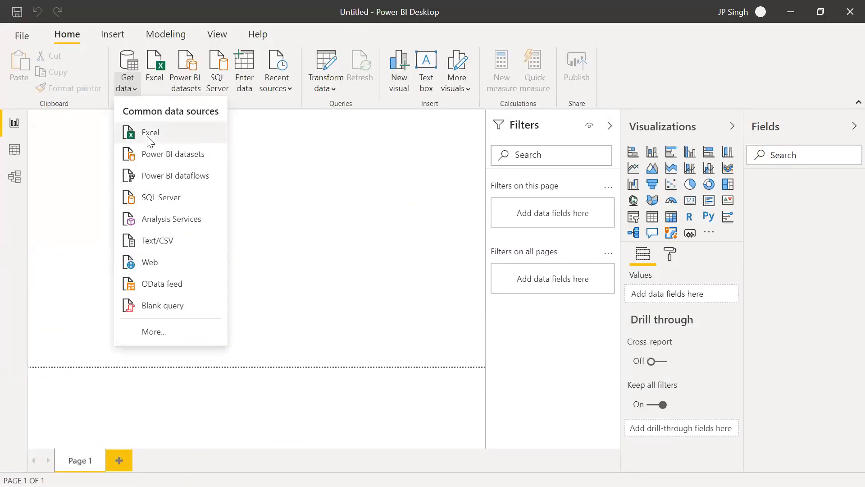
# Connect the new Power BI report to the Excel workbook Merge Data.xlsx in the 02 Merge Different Tables or Queries folder
pyautogui.click(150, 142)
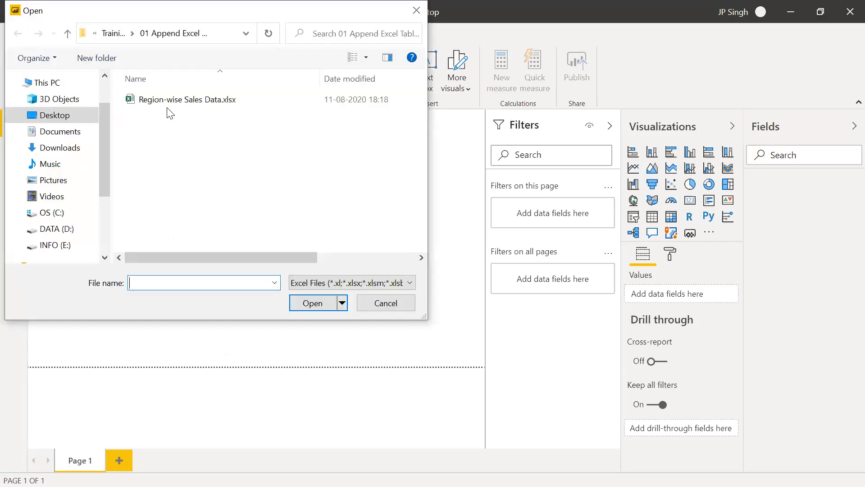
pyautogui.click(116, 33)
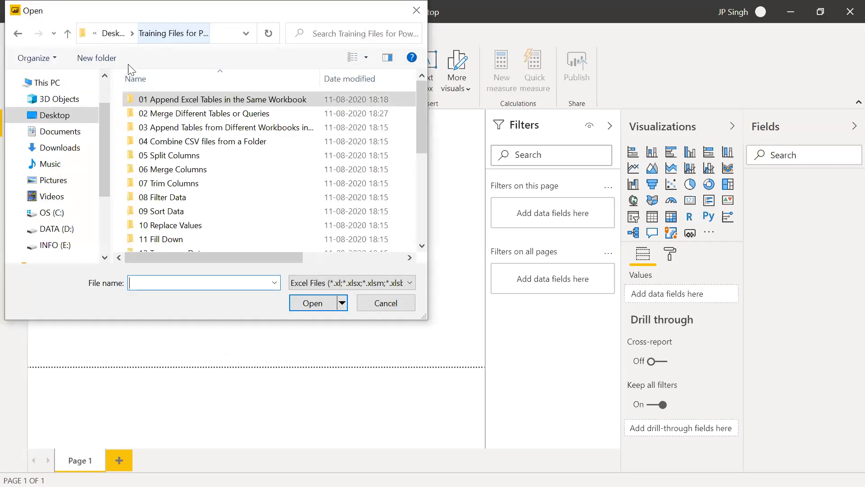
pyautogui.doubleClick(175, 113)
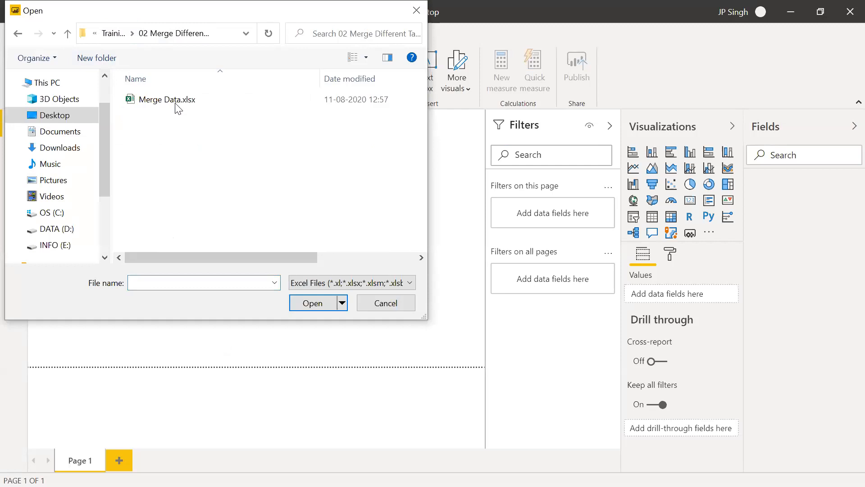
pyautogui.click(176, 104)
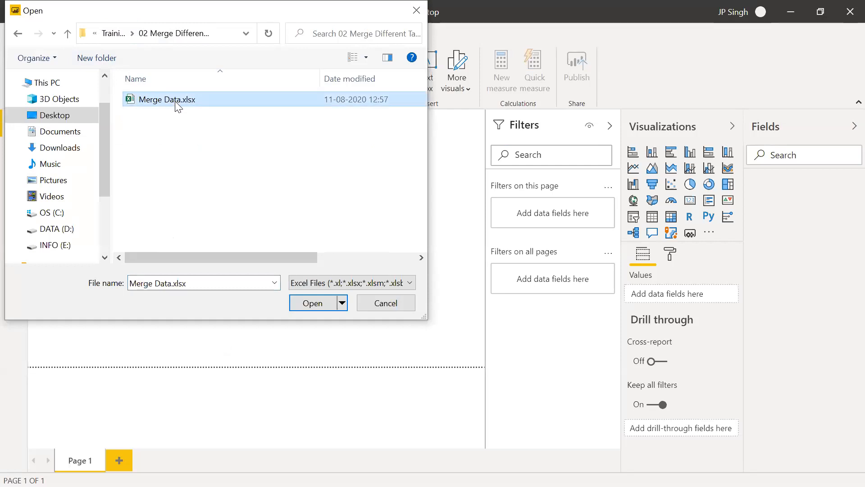
pyautogui.click(318, 301)
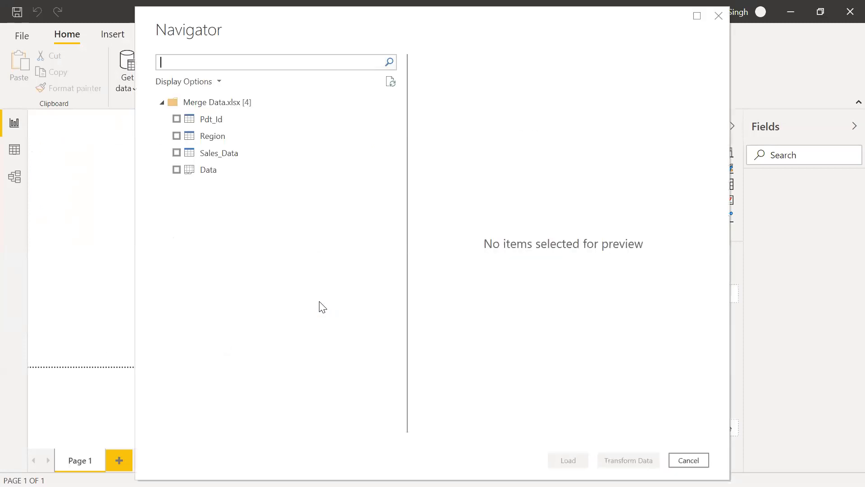
# Choose the Pdt_Id, Region and Sales_Data tables for import and open them in Power Query Editor for transformation
pyautogui.click(177, 119)
pyautogui.click(177, 136)
pyautogui.click(177, 153)
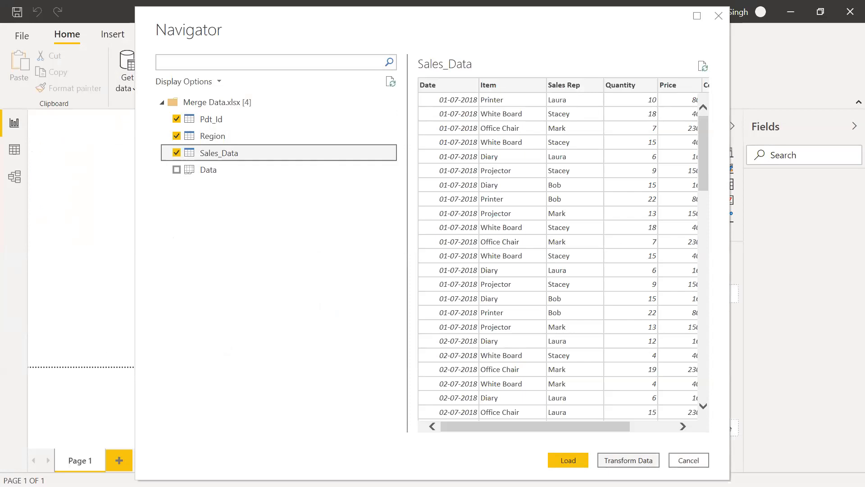
pyautogui.click(635, 462)
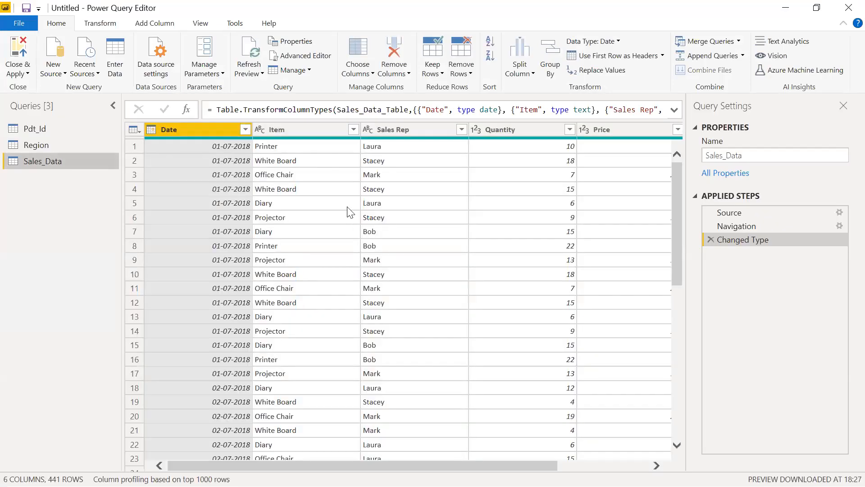
# Start merging queries as new, with Sales_Data as the first table and Region as the second
pyautogui.click(37, 146)
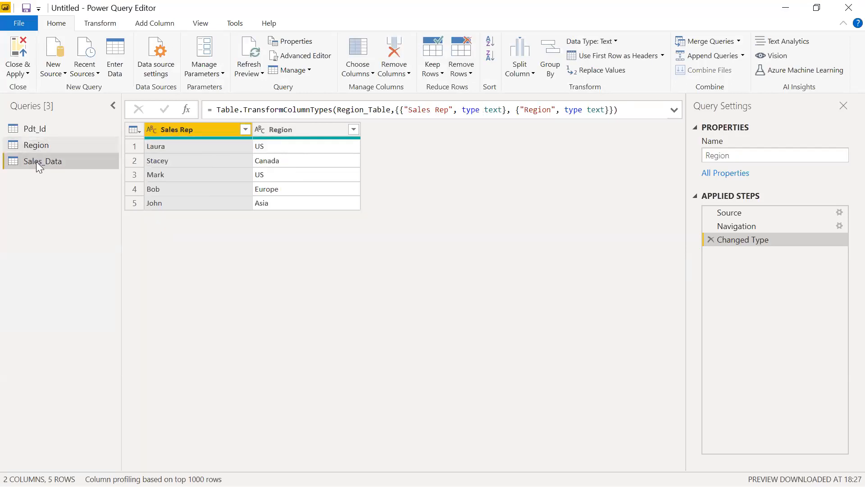
pyautogui.click(37, 161)
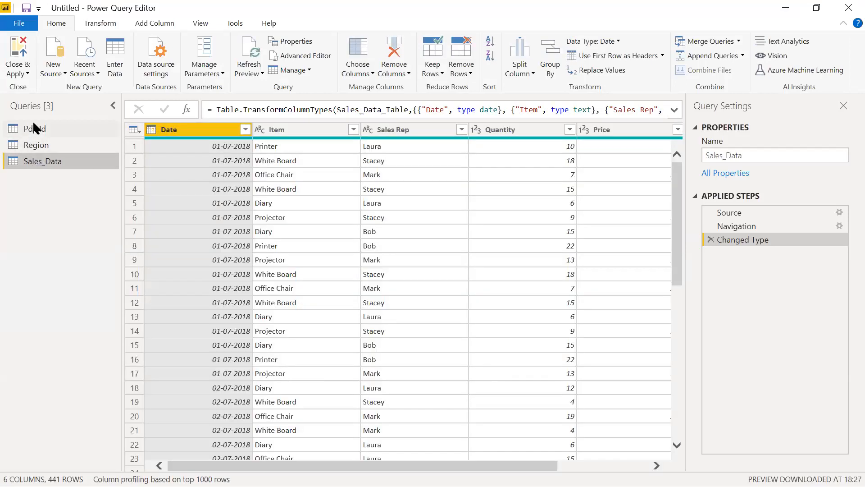
pyautogui.click(33, 129)
pyautogui.click(44, 157)
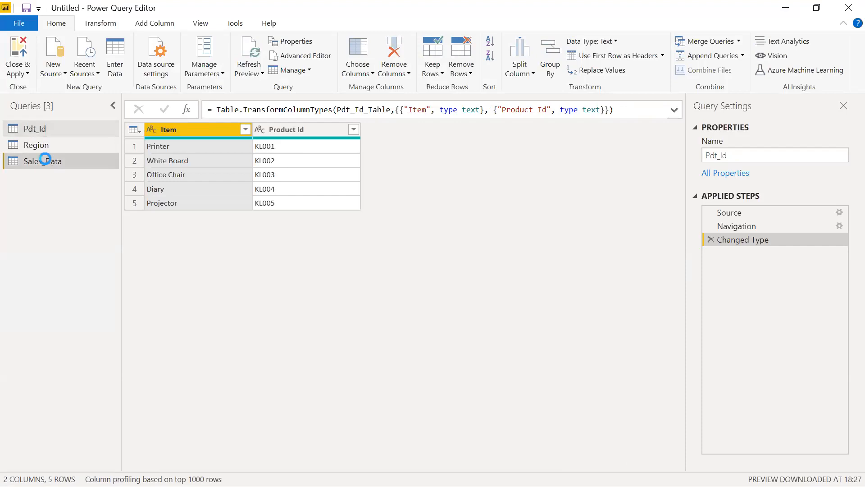
pyautogui.click(739, 42)
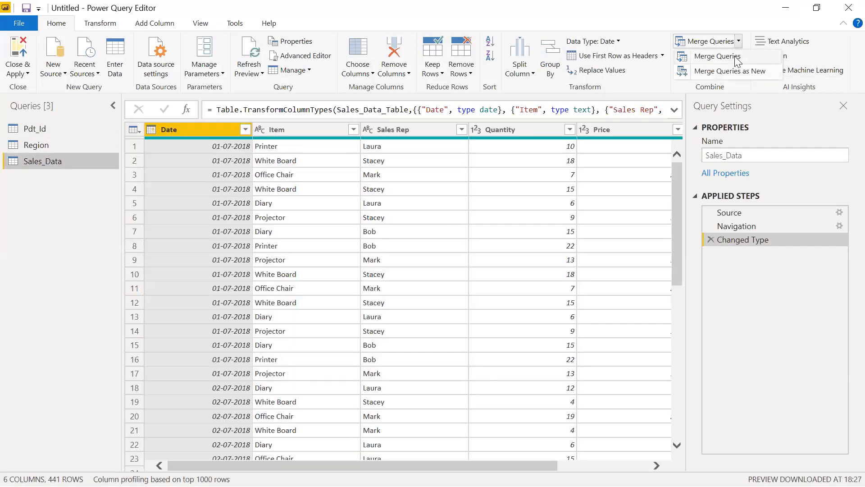
pyautogui.click(730, 73)
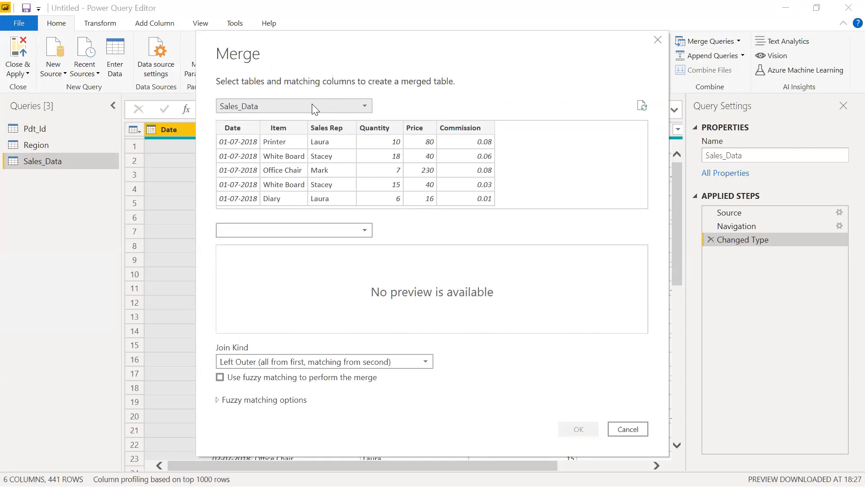
pyautogui.click(302, 230)
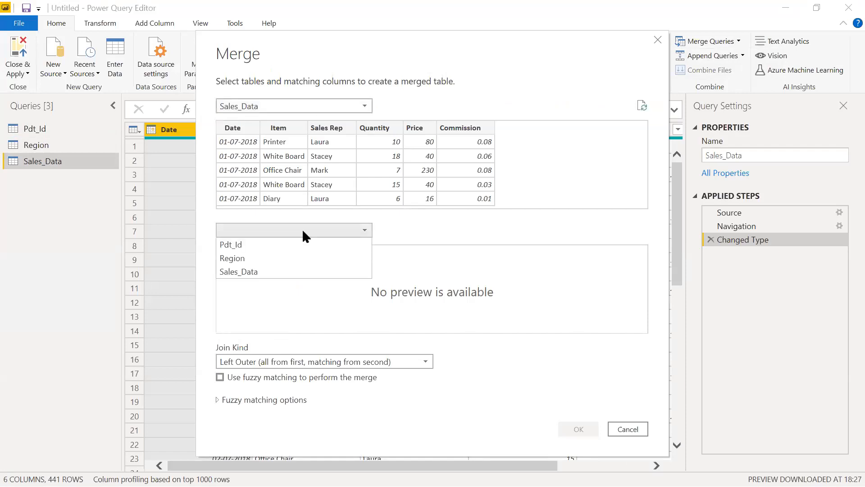
pyautogui.click(282, 258)
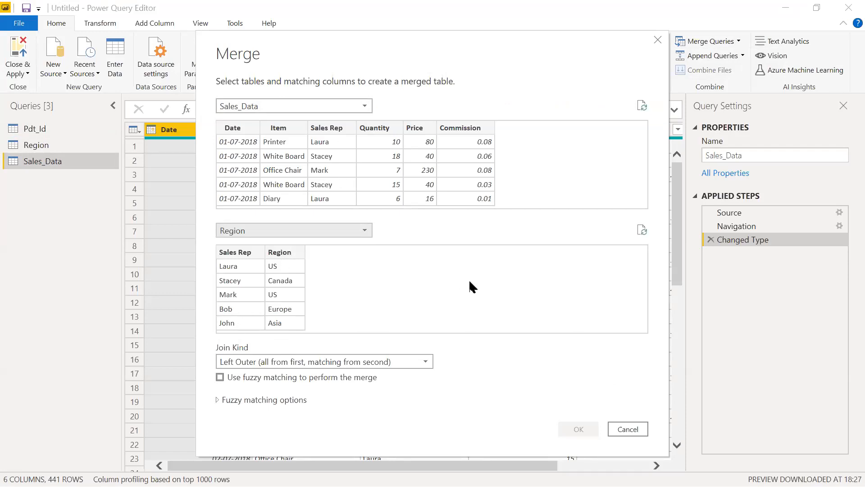
# Match the two tables on their Sales Rep columns with a Left Outer join and create the merged query
pyautogui.click(338, 154)
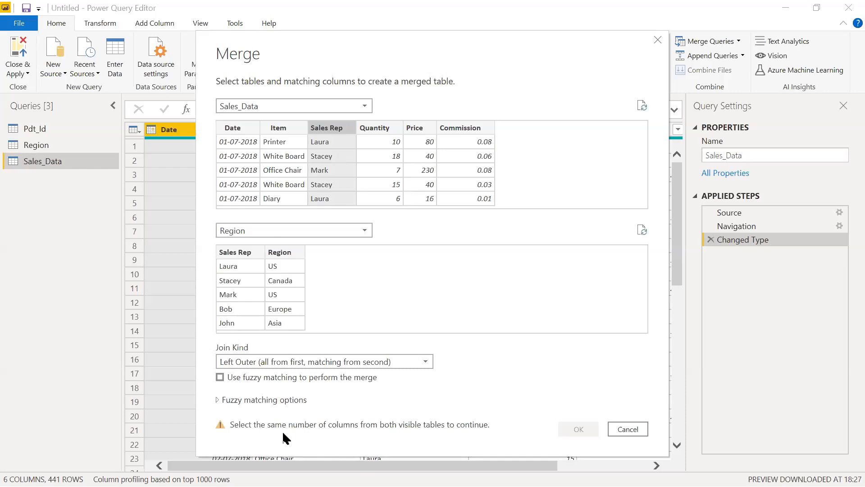
pyautogui.click(244, 281)
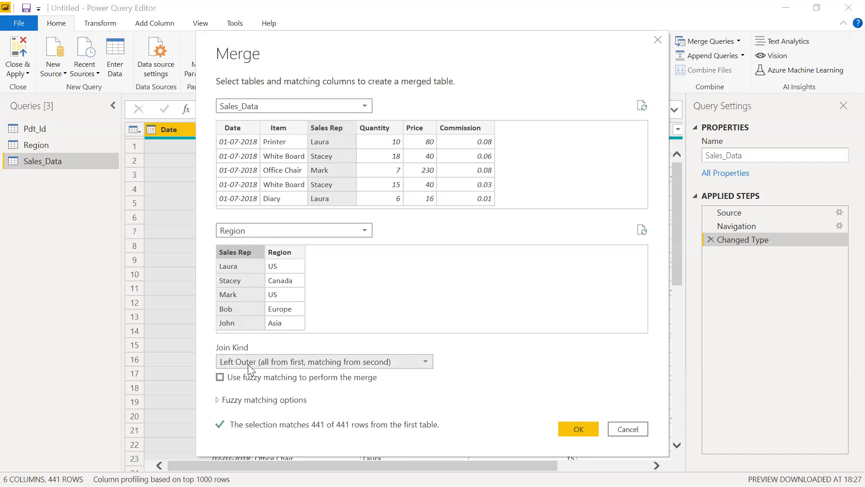
pyautogui.click(426, 363)
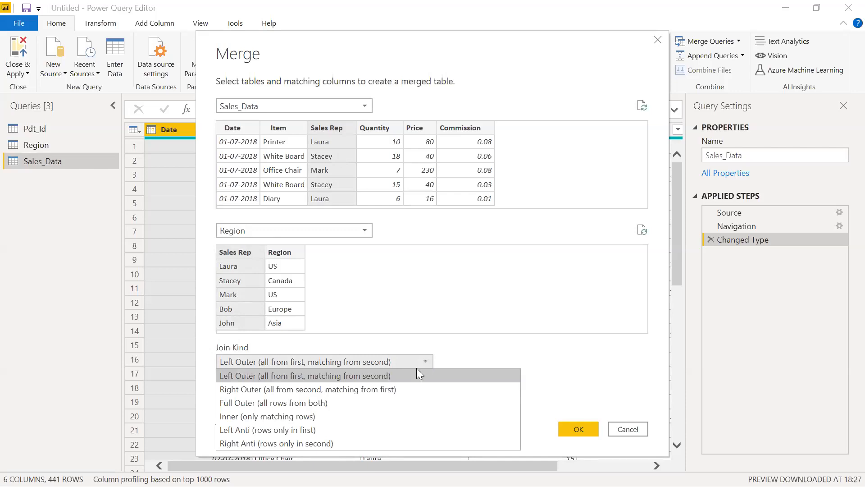
pyautogui.click(413, 376)
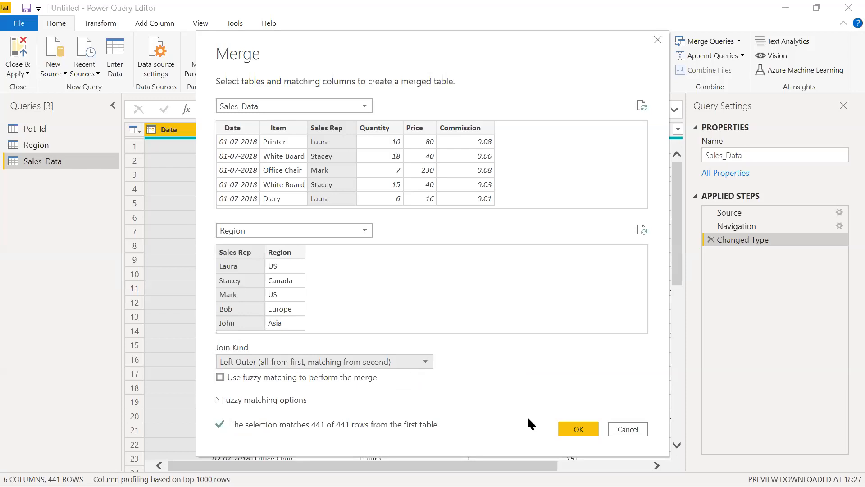
pyautogui.click(581, 430)
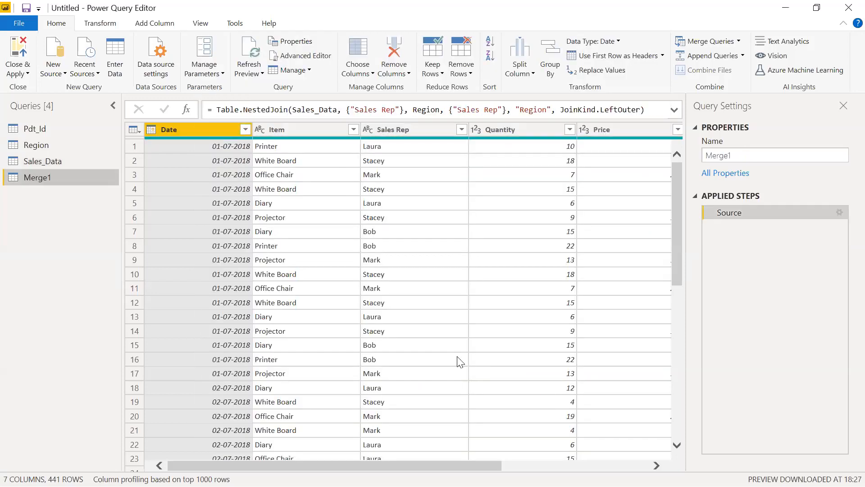
# Expand the merged Region column to include only the Region field, without the original column name as prefix
pyautogui.hscroll(5, 399, 298)
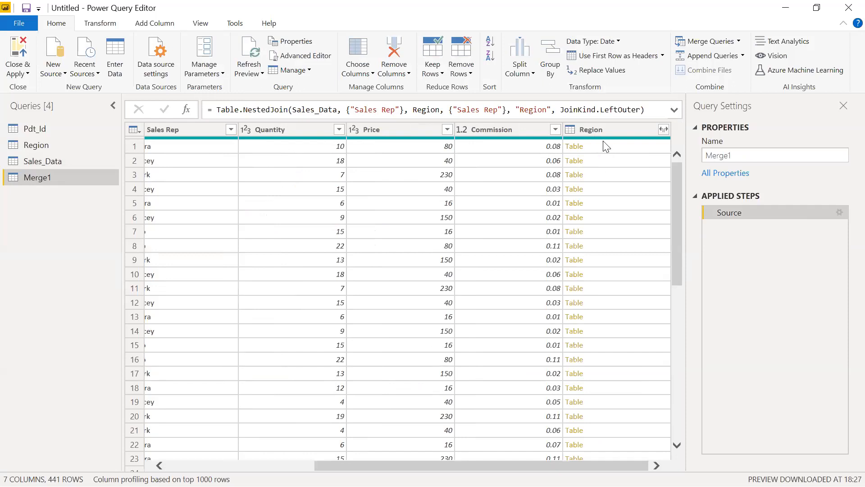
pyautogui.click(664, 130)
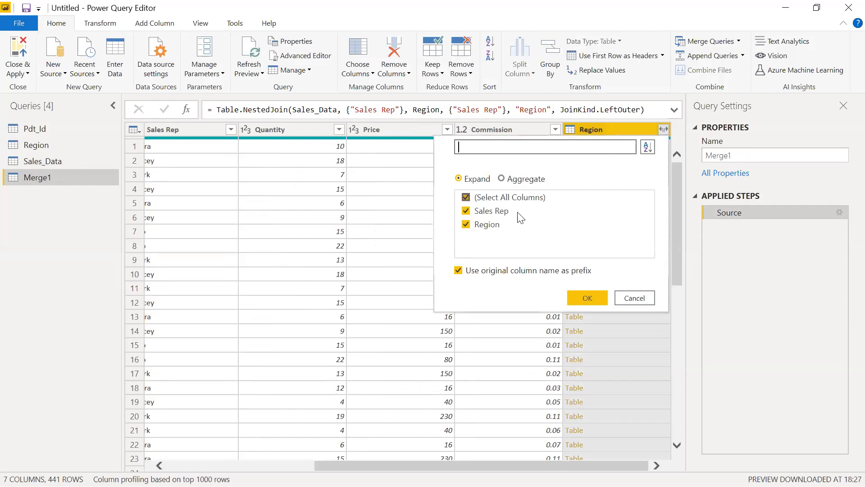
pyautogui.click(466, 199)
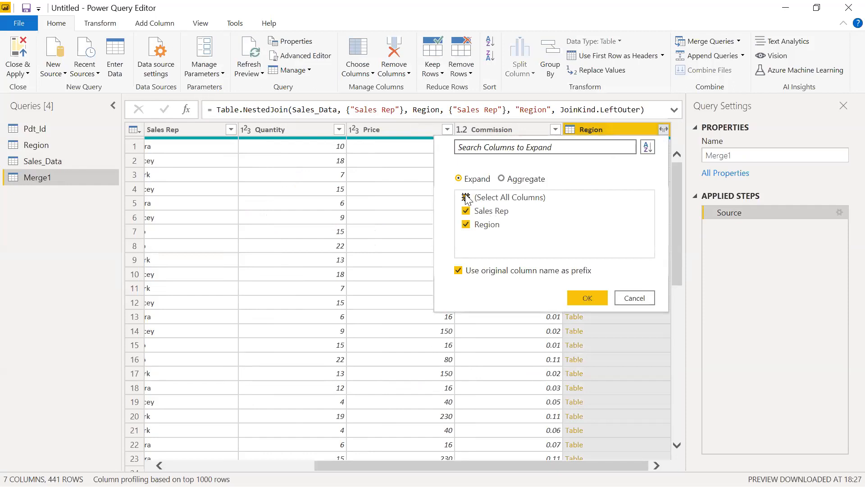
pyautogui.click(466, 226)
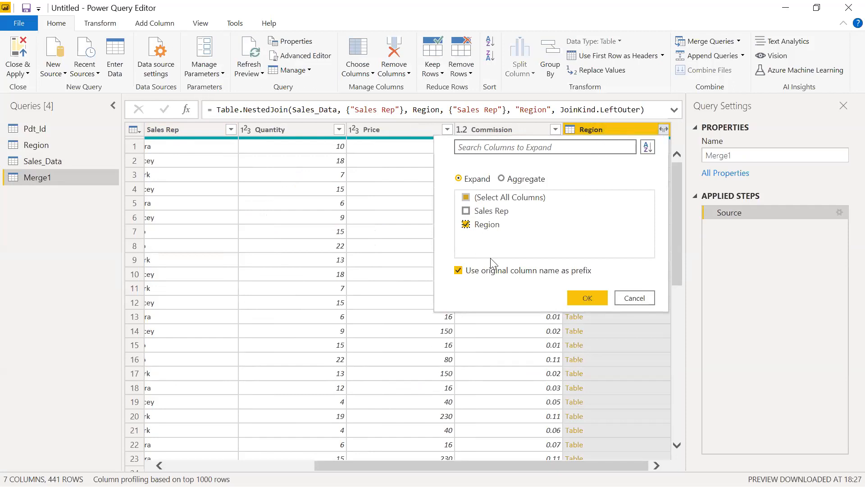
pyautogui.click(458, 270)
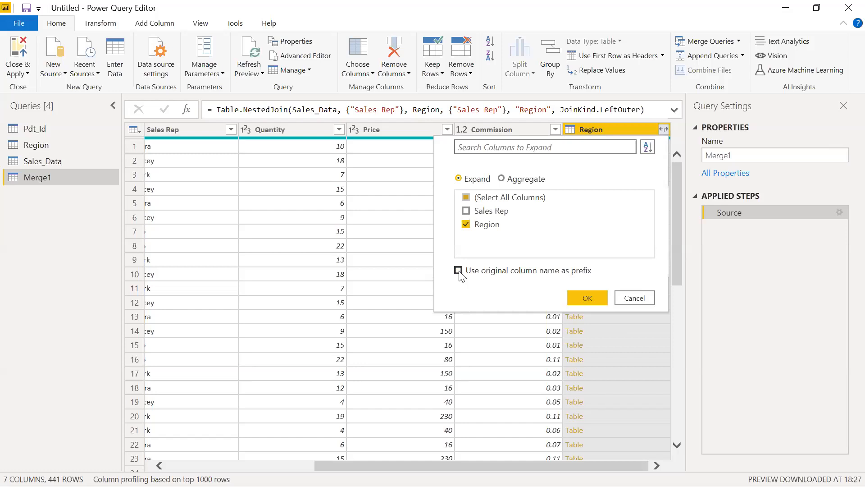
pyautogui.click(580, 298)
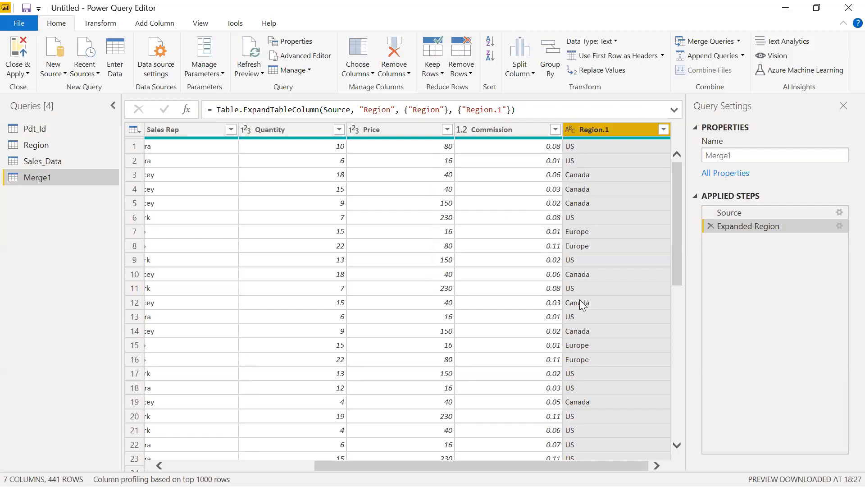
# Rename the expanded Region.1 column to Region and move it directly after the Sales Rep column
pyautogui.doubleClick(616, 130)
pyautogui.click(617, 130)
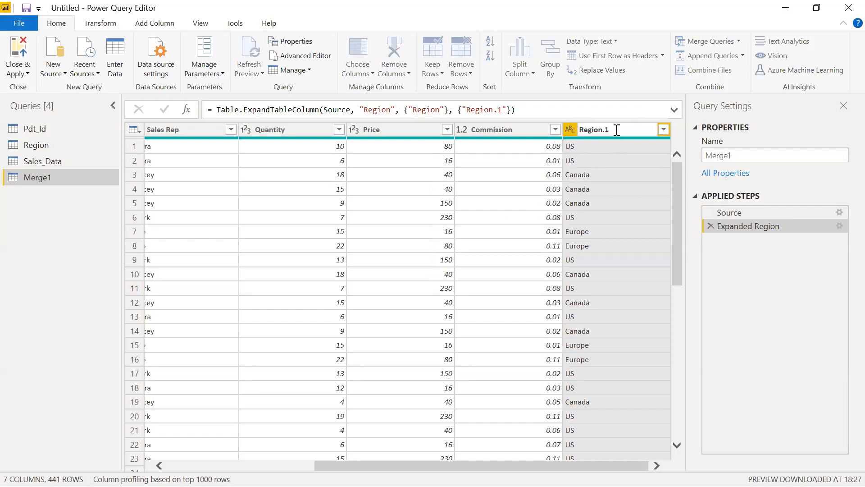
pyautogui.press('BackSpace')
pyautogui.press('BackSpace')
pyautogui.press('Return')
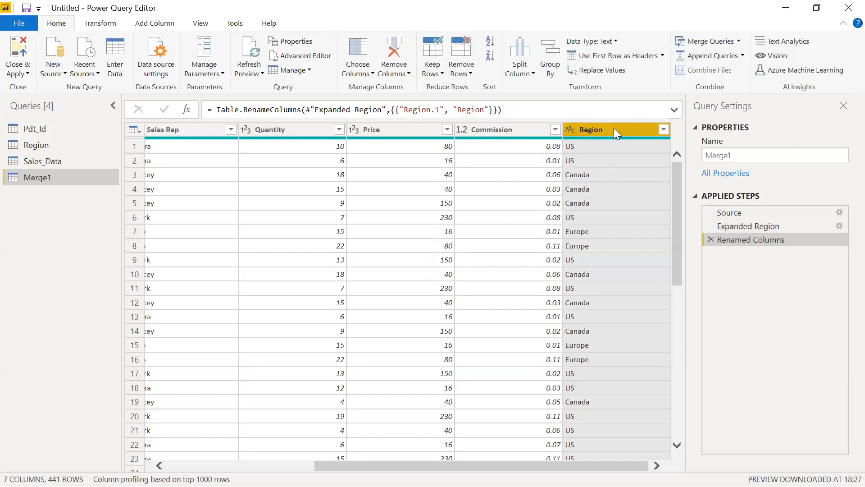
pyautogui.moveTo(615, 127); pyautogui.dragTo(310, 135)
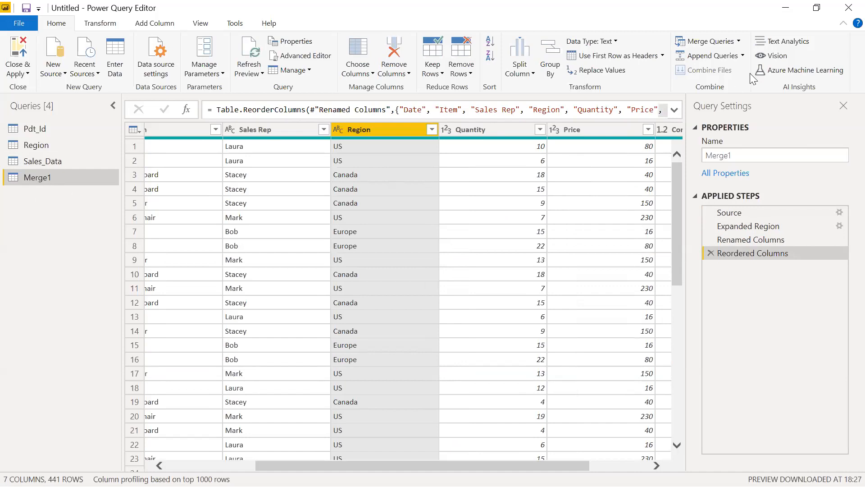
# Set up another merge as new, joining Merge1 with Pdt_Id and matching them on their Item columns
pyautogui.click(739, 41)
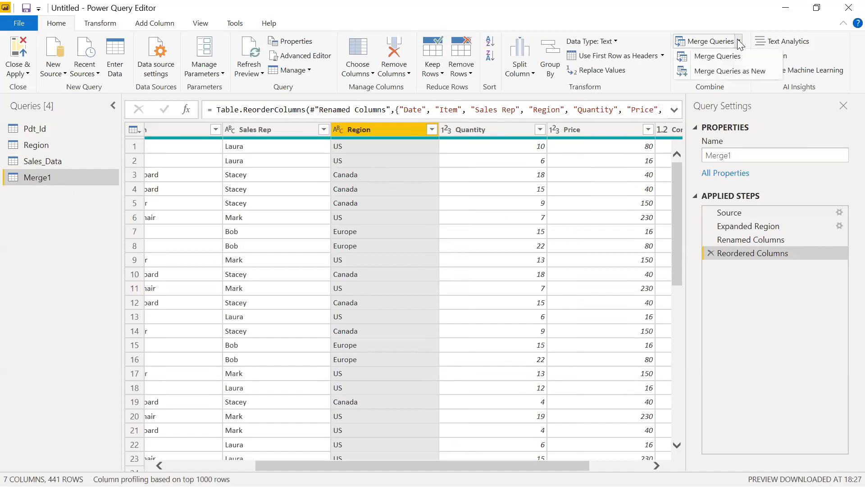
pyautogui.click(740, 72)
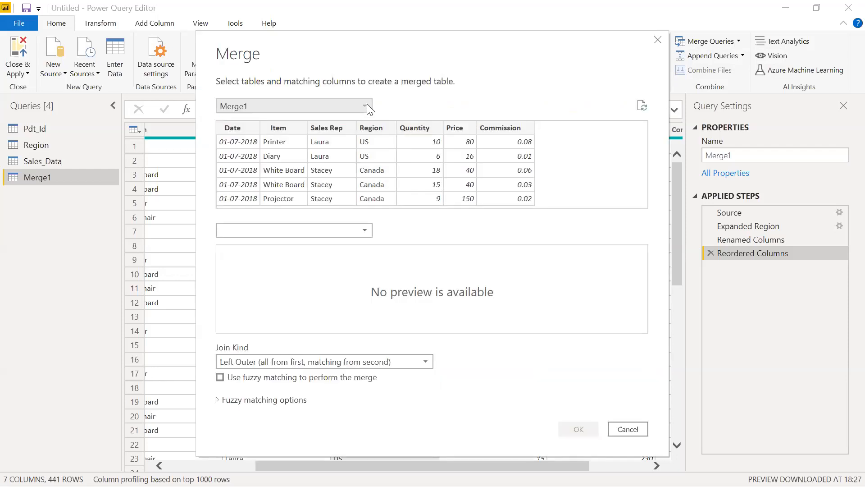
pyautogui.click(285, 230)
pyautogui.click(248, 262)
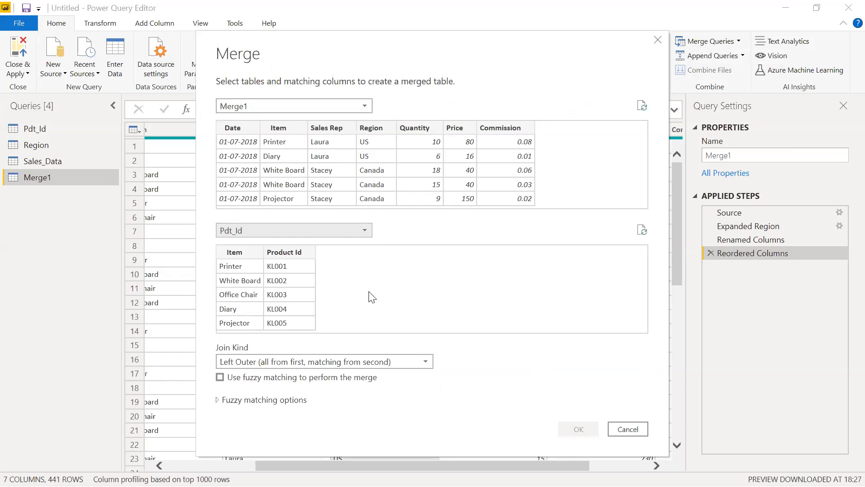
pyautogui.click(288, 156)
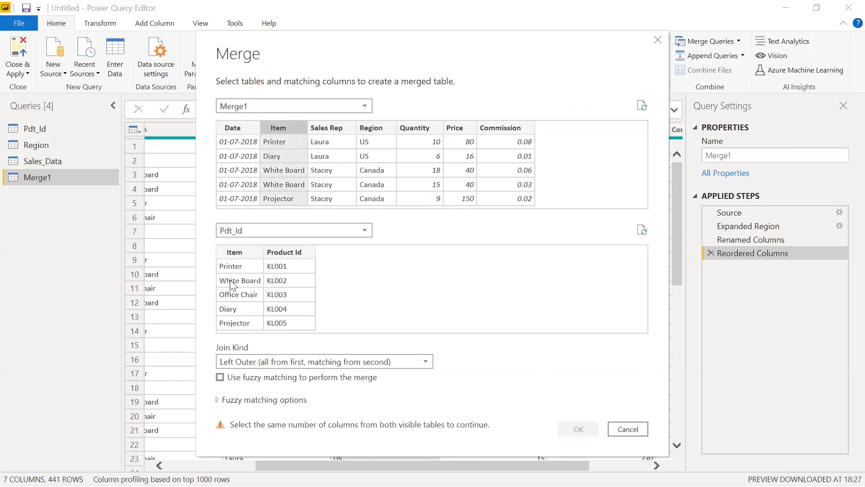
pyautogui.click(236, 300)
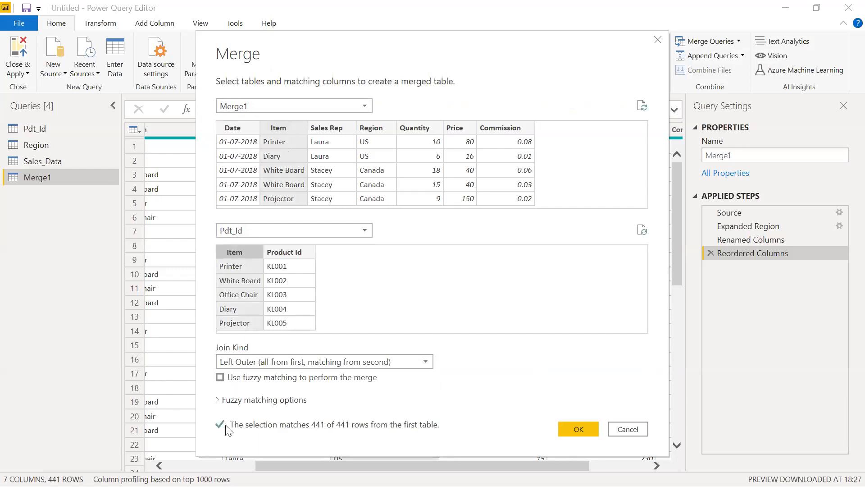
# Try matching Pdt_Id's Product Id column with Item and with Sales Rep, and restore the match on the Item columns
pyautogui.click(292, 283)
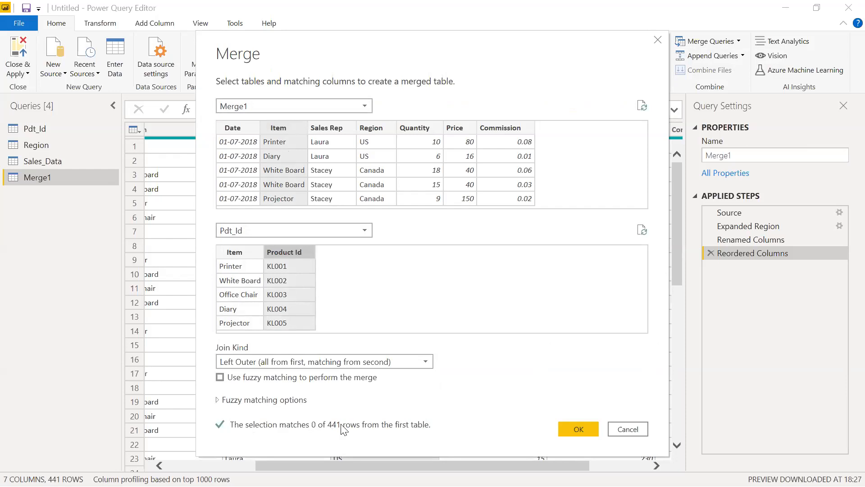
pyautogui.click(337, 157)
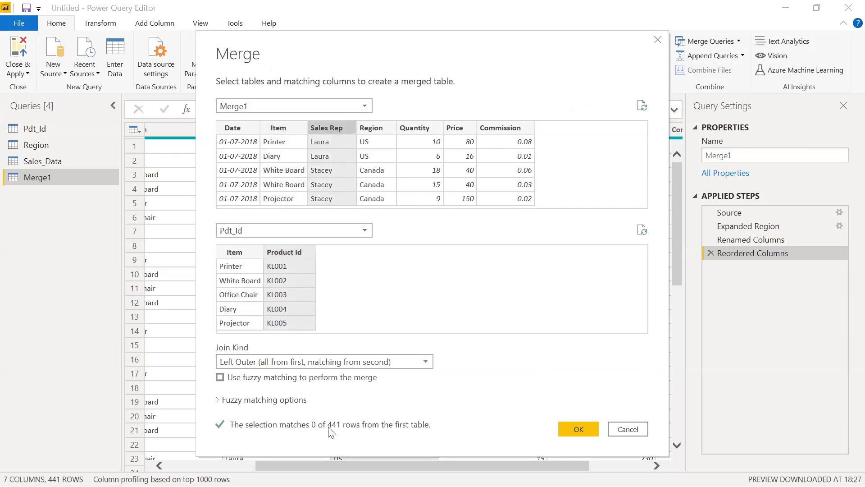
pyautogui.click(285, 141)
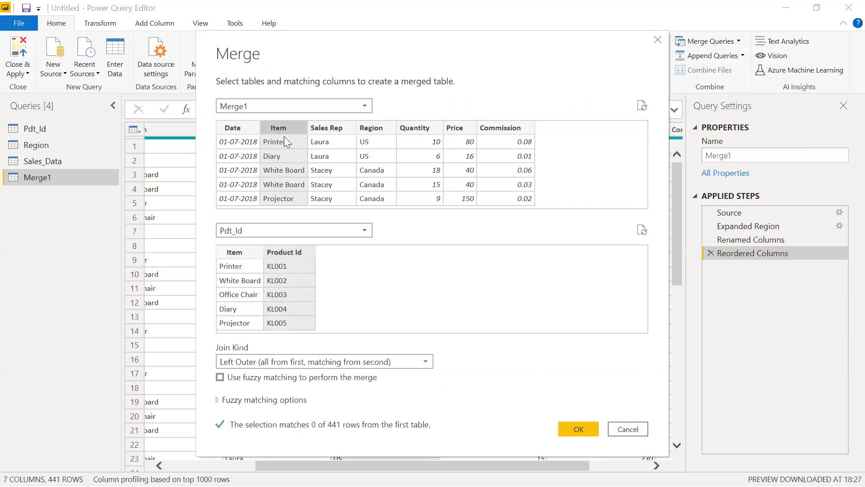
pyautogui.click(247, 282)
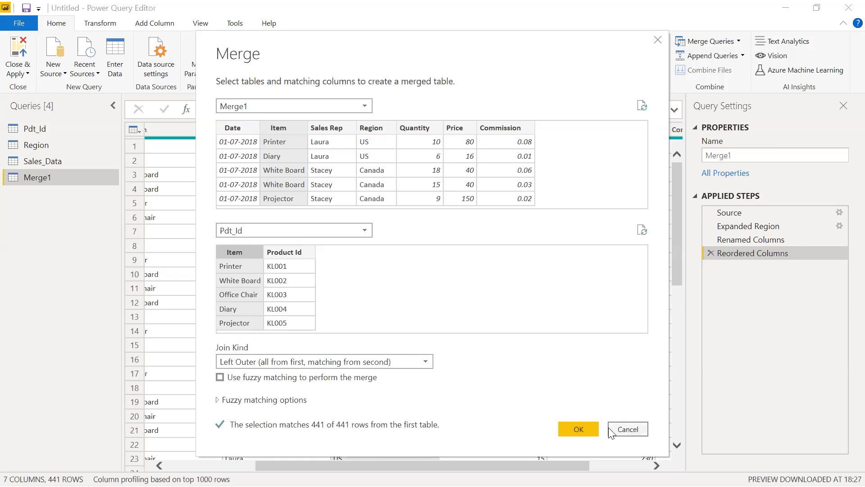
# Create the merged query and expand its Pdt_Id column to include only the Product Id field
pyautogui.click(580, 429)
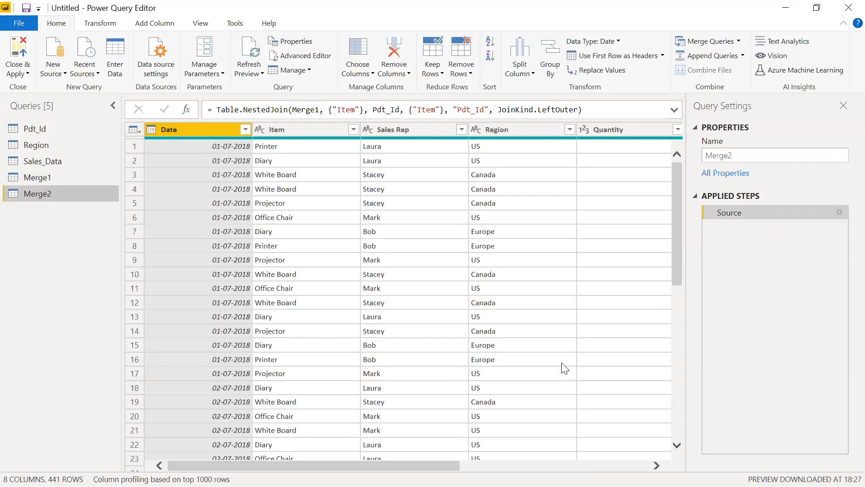
pyautogui.moveTo(443, 465); pyautogui.dragTo(679, 447)
pyautogui.click(663, 130)
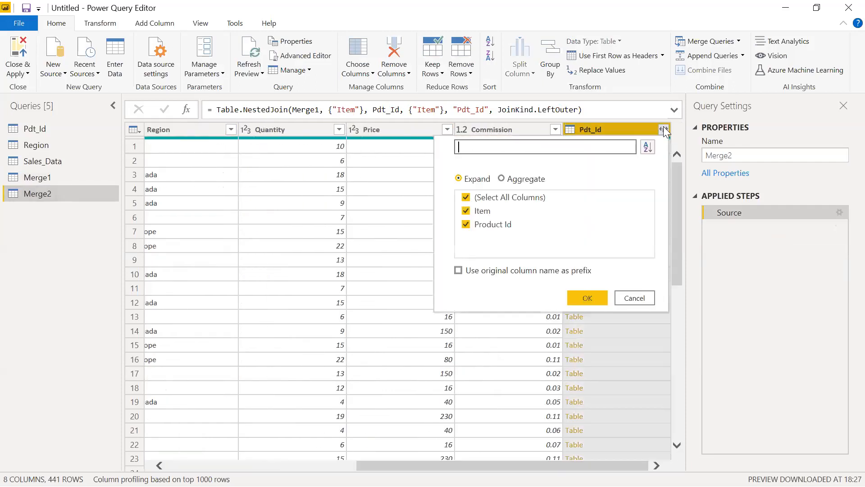
pyautogui.click(466, 198)
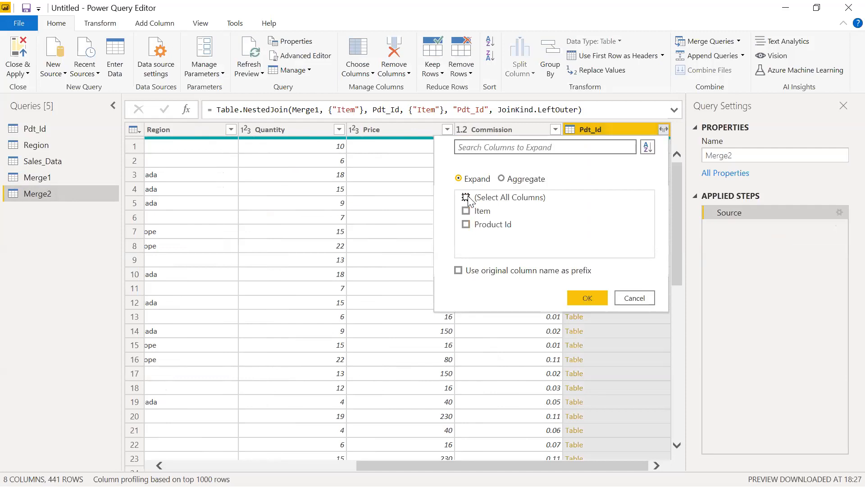
pyautogui.click(466, 225)
pyautogui.click(585, 296)
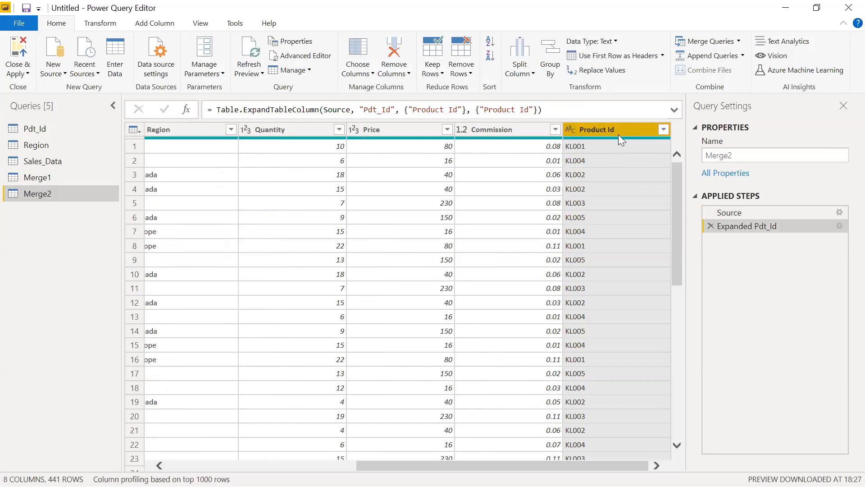
# Move the Product Id column between the Item and Sales Rep columns
pyautogui.moveTo(622, 132); pyautogui.dragTo(236, 146)
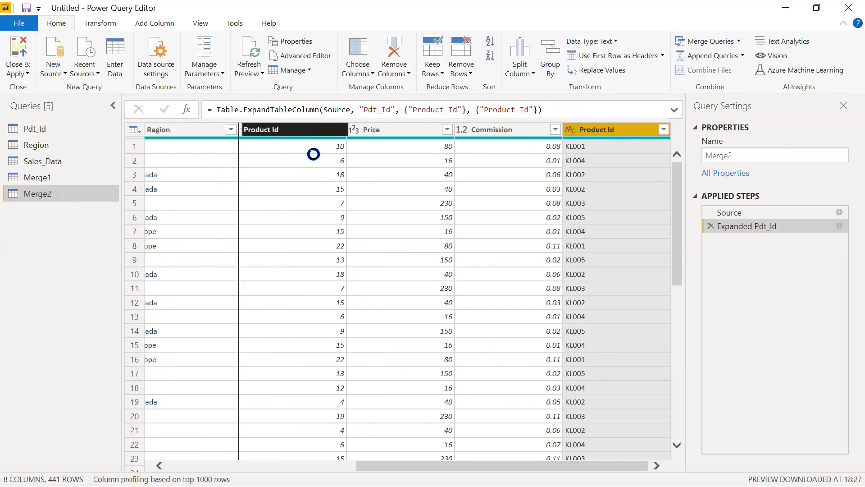
pyautogui.moveTo(559, 465); pyautogui.dragTo(467, 460)
pyautogui.moveTo(514, 133); pyautogui.dragTo(183, 135)
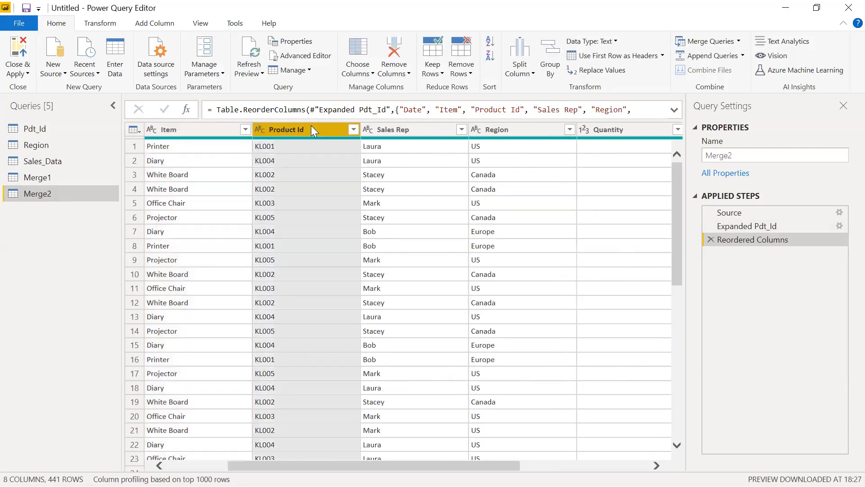
# Try to rename the Merge2 query as My Data, and close the query editor with the changes applied
pyautogui.click(410, 130)
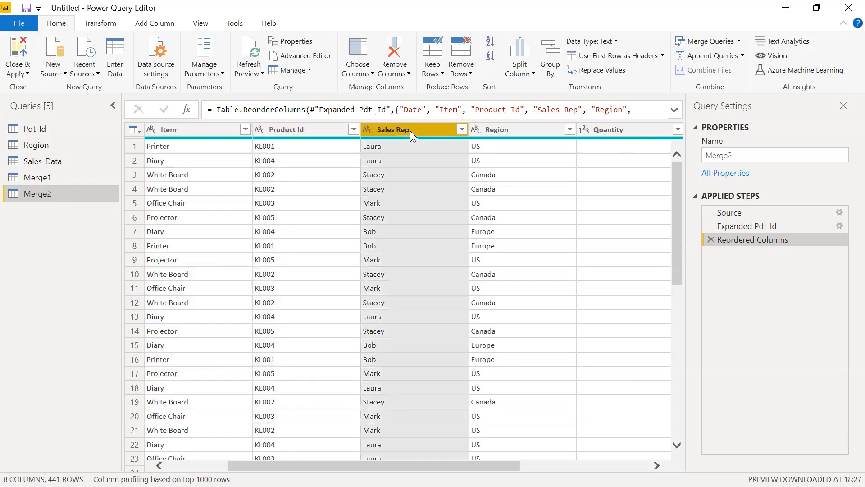
pyautogui.click(511, 132)
pyautogui.click(765, 153)
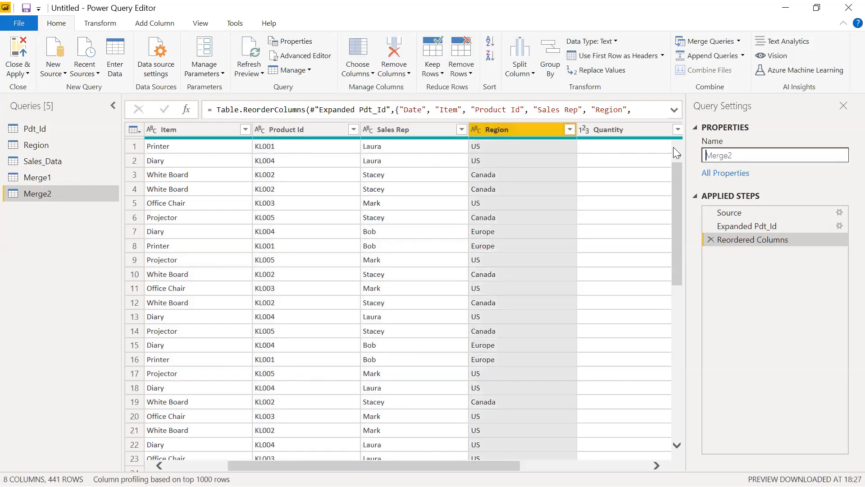
pyautogui.hotkey('ctrl', 'a')
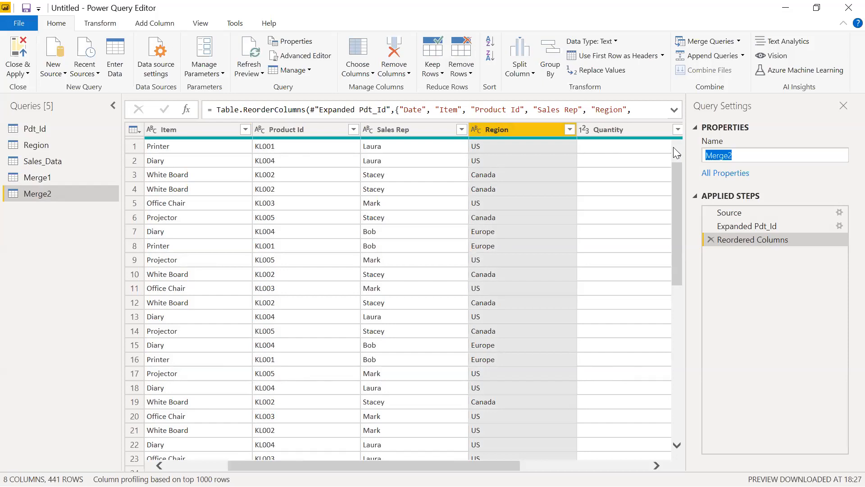
pyautogui.write('My Data')
pyautogui.click(20, 53)
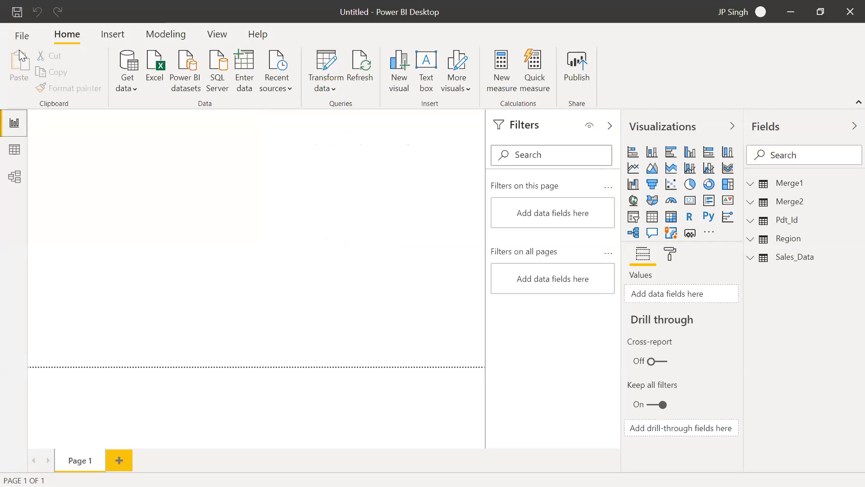
# Show the Merge2 table's rows in the data view and check its Item and Product Id columns
pyautogui.click(794, 210)
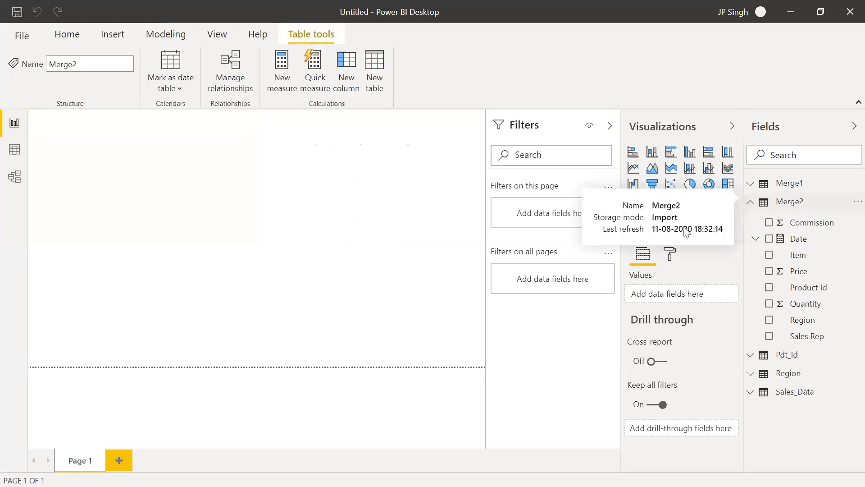
pyautogui.click(20, 156)
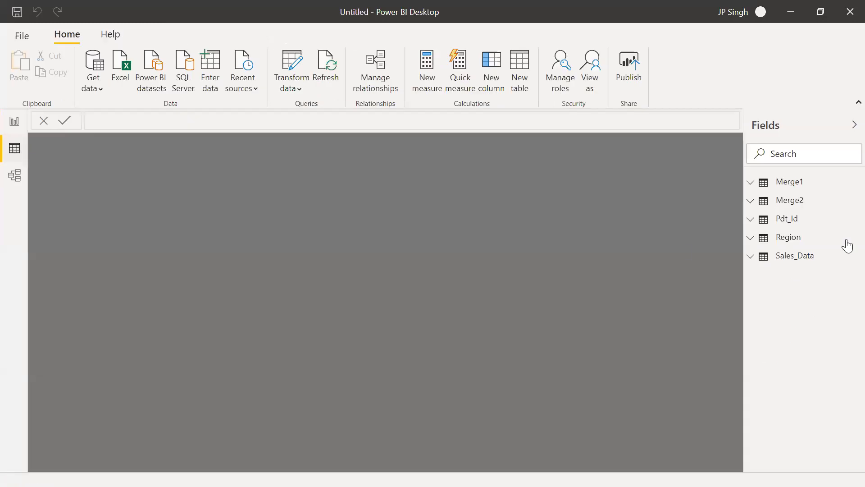
pyautogui.click(789, 201)
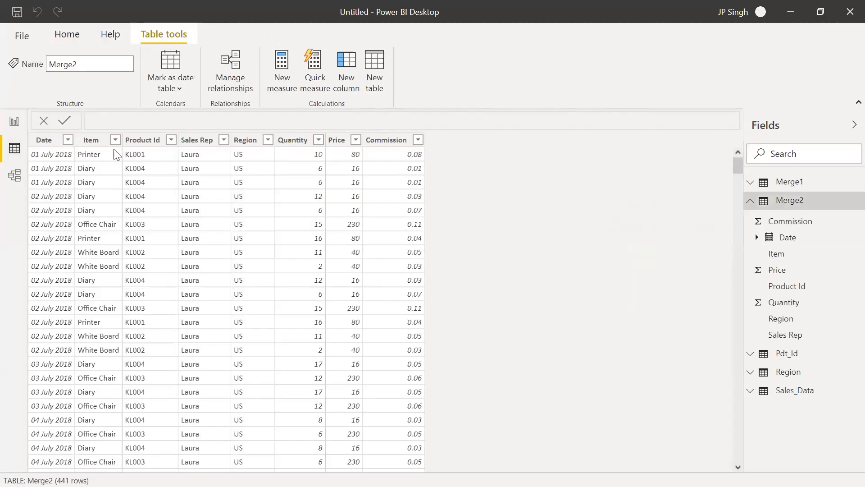
pyautogui.click(100, 141)
pyautogui.click(140, 140)
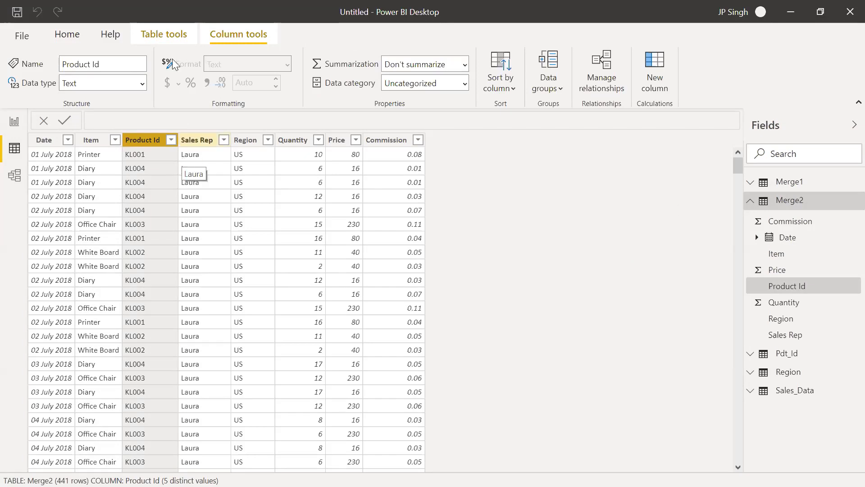
pyautogui.click(169, 35)
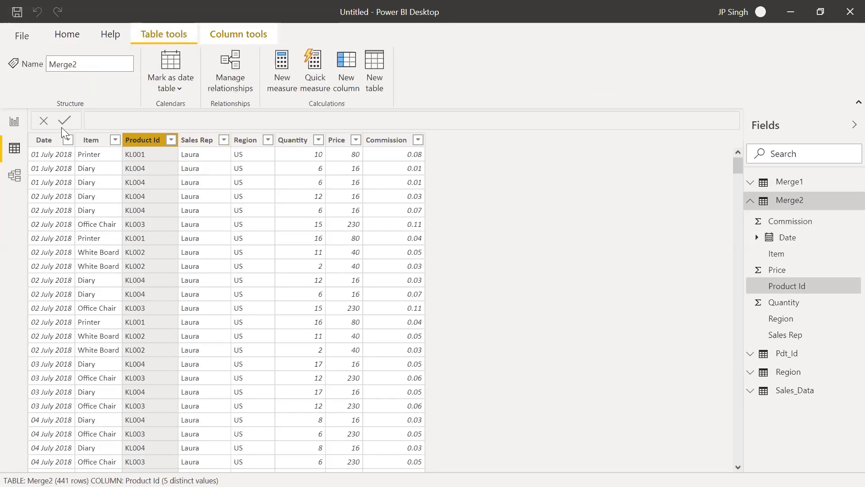
# Rearrange the model diagram with Region beneath Sales_Data, Pdt_Id beside Sales_Data, and Merge1 moved down and away from them
pyautogui.click(15, 176)
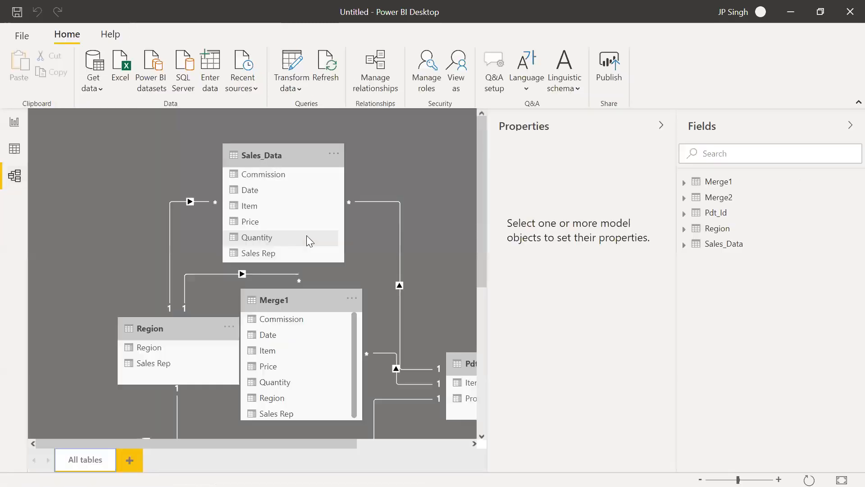
pyautogui.moveTo(281, 159); pyautogui.dragTo(169, 159)
pyautogui.moveTo(185, 329); pyautogui.dragTo(83, 296)
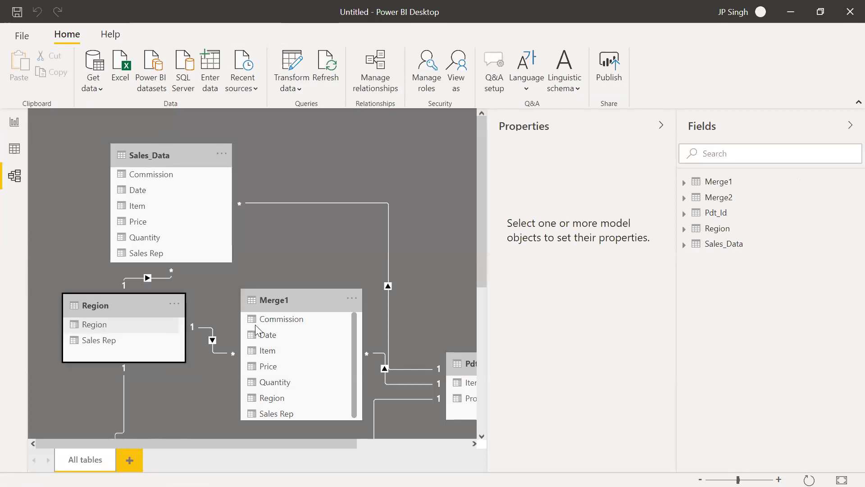
pyautogui.click(215, 352)
pyautogui.rightClick(216, 351)
pyautogui.click(293, 309)
pyautogui.moveTo(293, 309); pyautogui.dragTo(457, 439)
pyautogui.moveTo(464, 363); pyautogui.dragTo(285, 227)
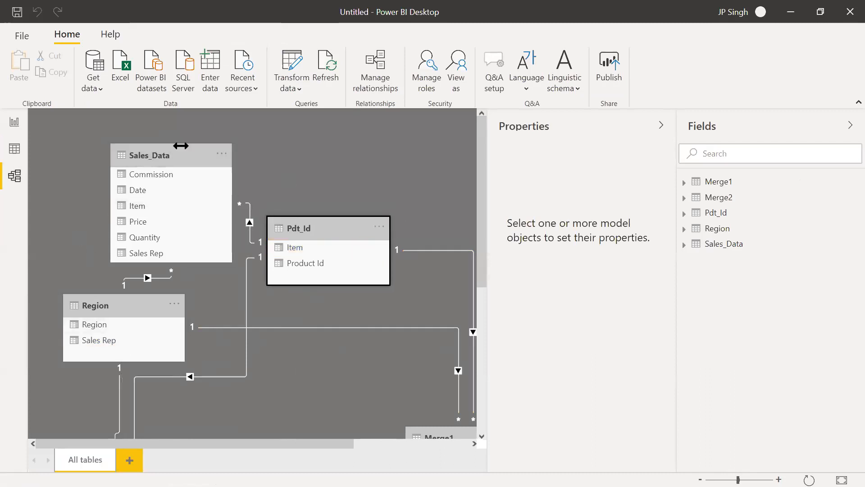
# Add a calculated column to Merge2 with the formula Column = RELATED(Pdt_Id[Product Id]) and compare it with the Product Id column
pyautogui.click(17, 147)
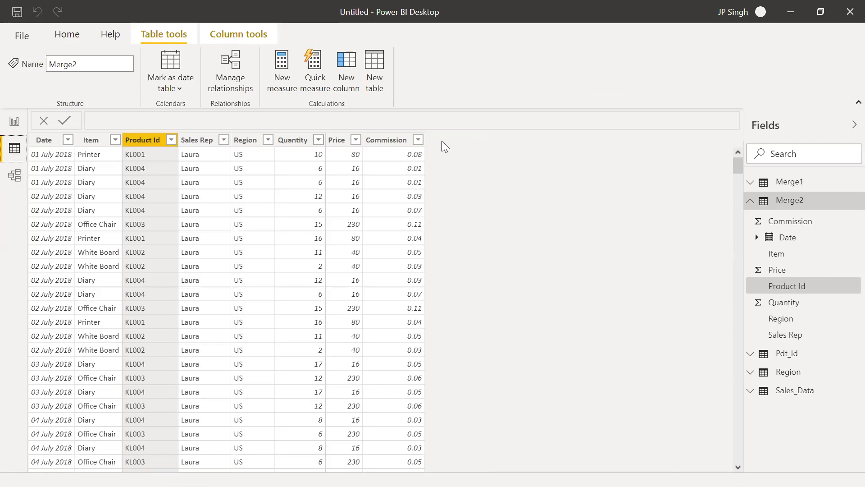
pyautogui.click(342, 79)
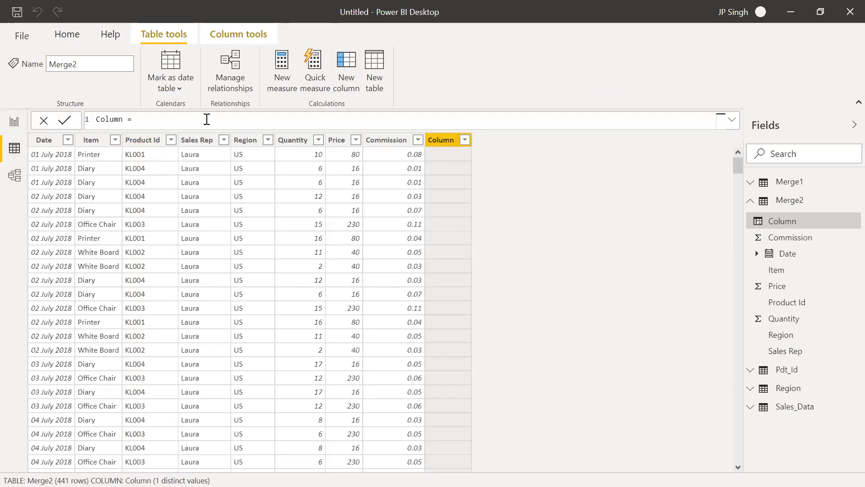
pyautogui.write('relat')
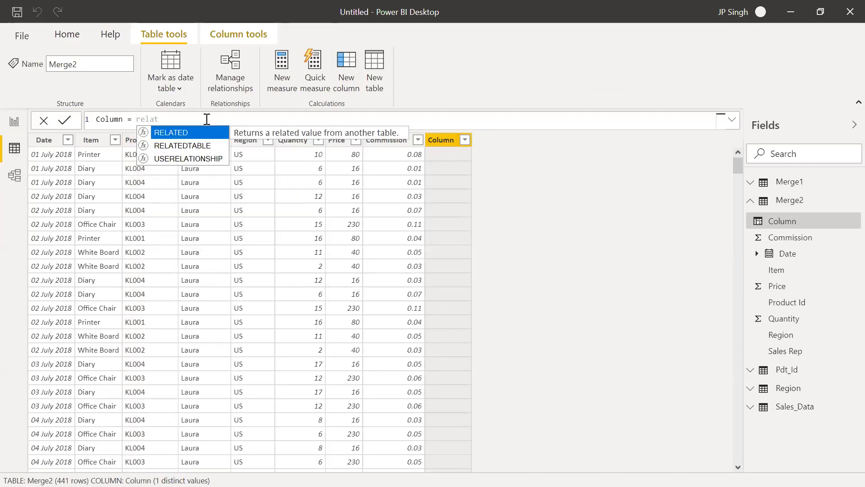
pyautogui.press('Tab')
pyautogui.write('(')
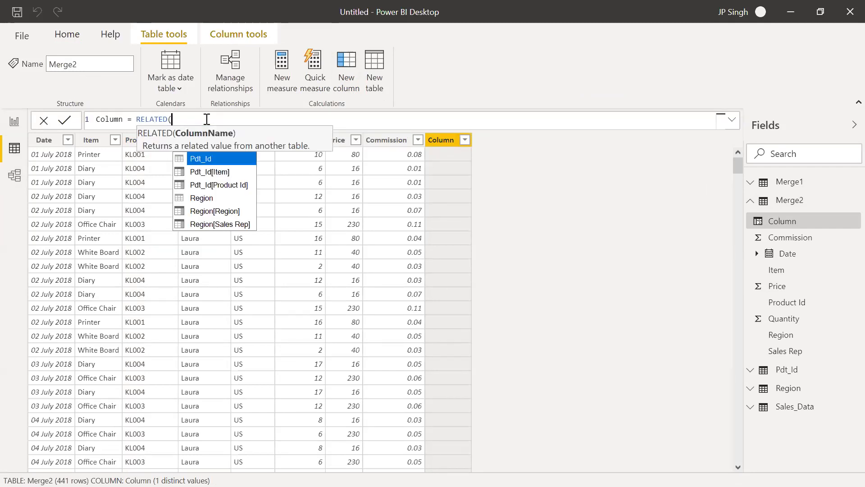
pyautogui.press('Down')
pyautogui.press('Down')
pyautogui.press('Tab')
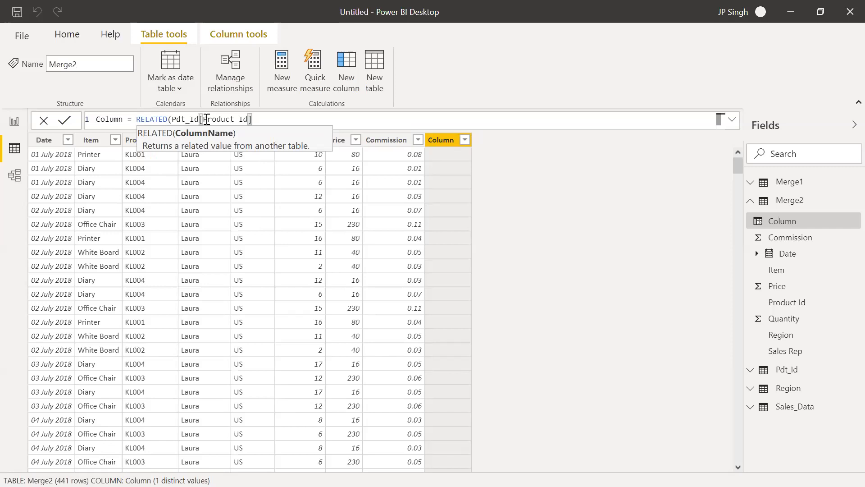
pyautogui.write(')')
pyautogui.press('Return')
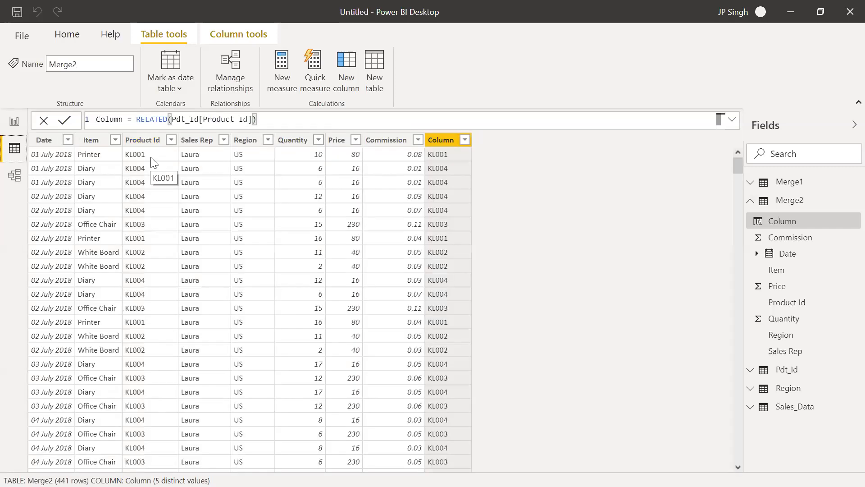
pyautogui.click(152, 161)
pyautogui.click(460, 164)
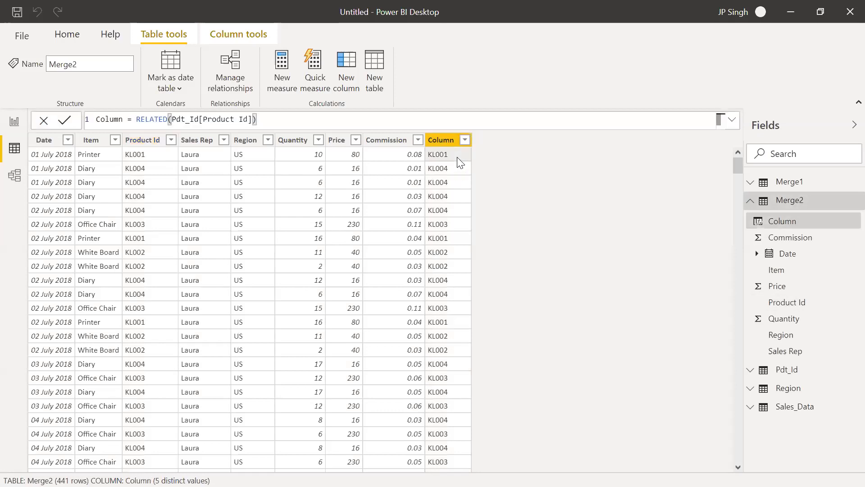
pyautogui.click(153, 158)
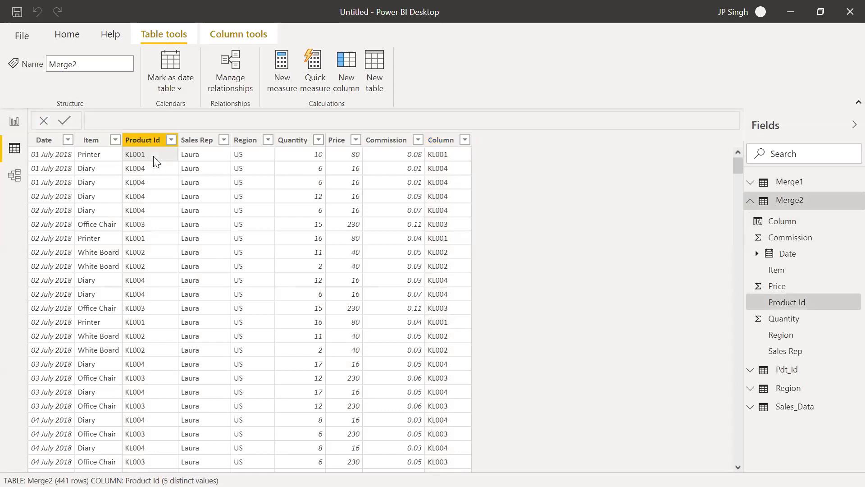